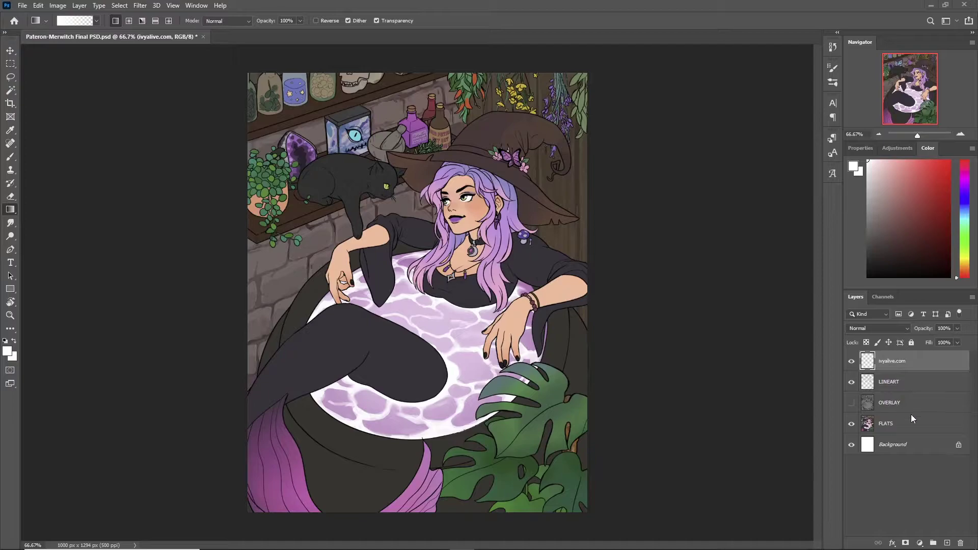
Add a solid color fill layer above the artwork with a 50% brightness gray and set its blend mode to Overlay.
click(920, 544)
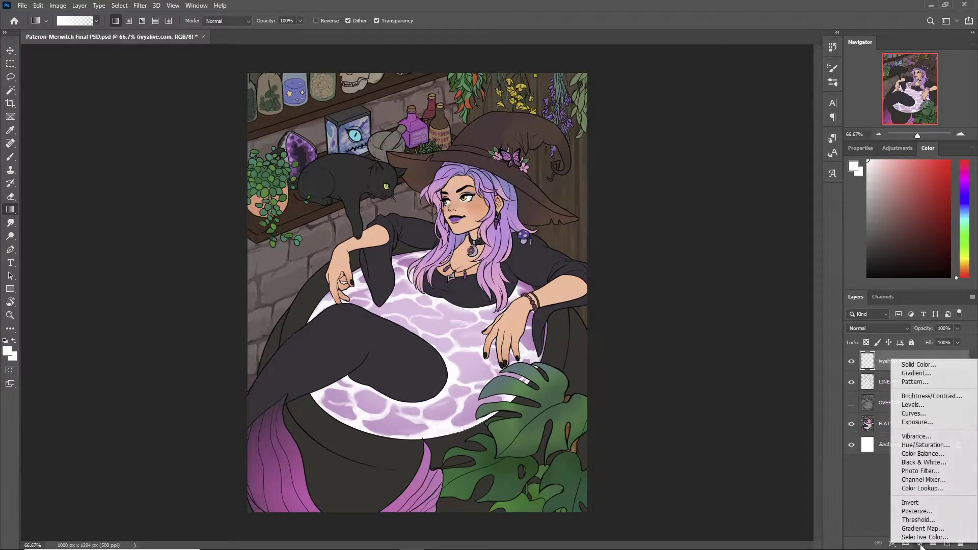
click(935, 363)
double_click(667, 332)
text(50)
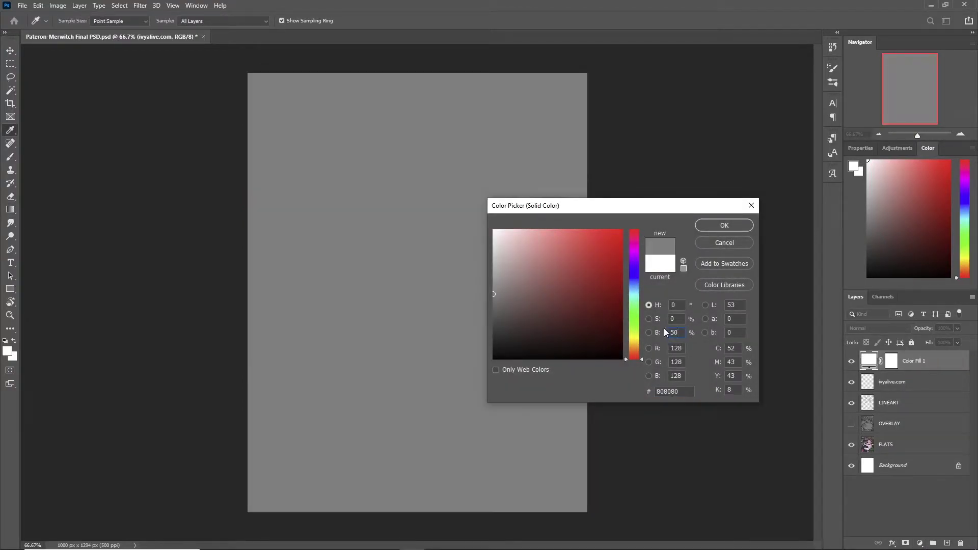
click(718, 225)
key(g)
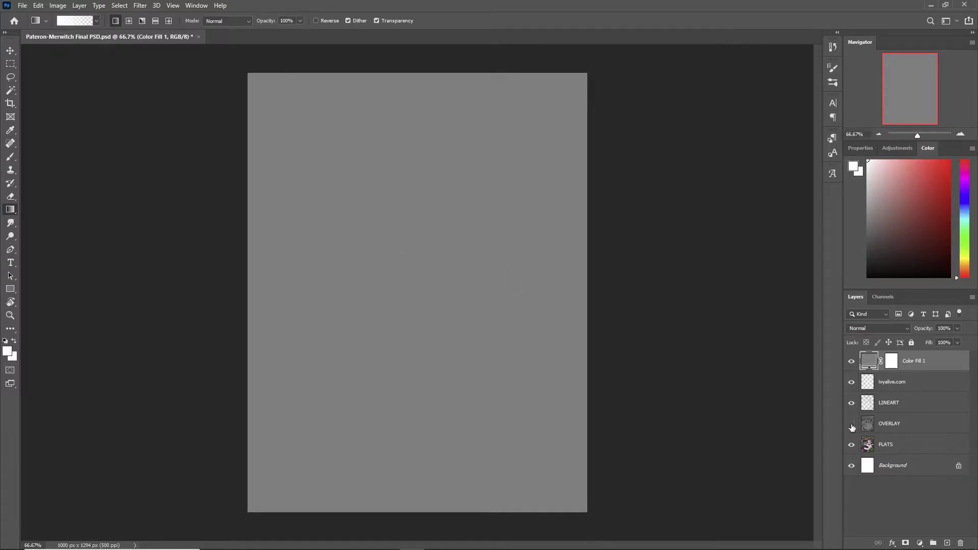
click(880, 329)
click(876, 419)
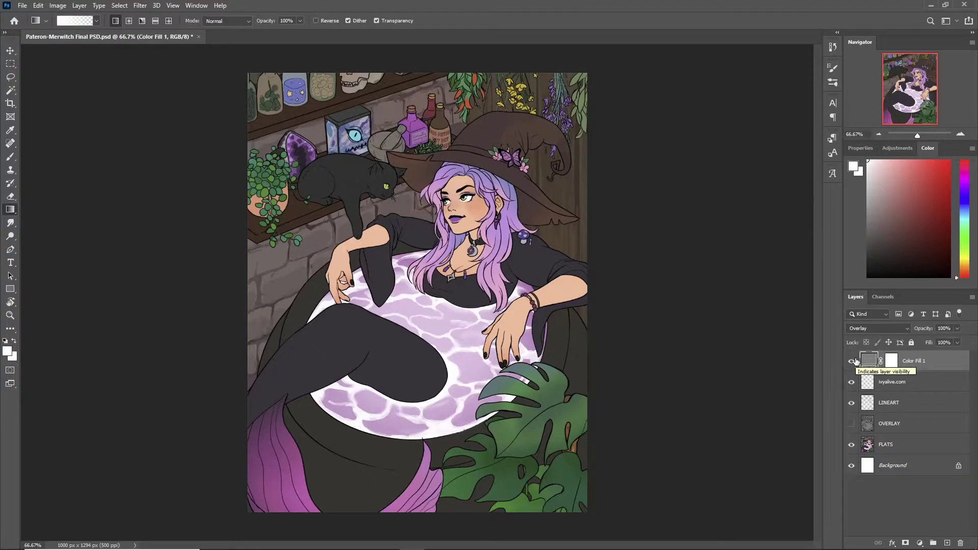
Try a lighter gray on the Color Fill 1 overlay layer, then return its brightness to 50%.
double_click(869, 361)
drag(554, 207, 606, 211)
click(539, 270)
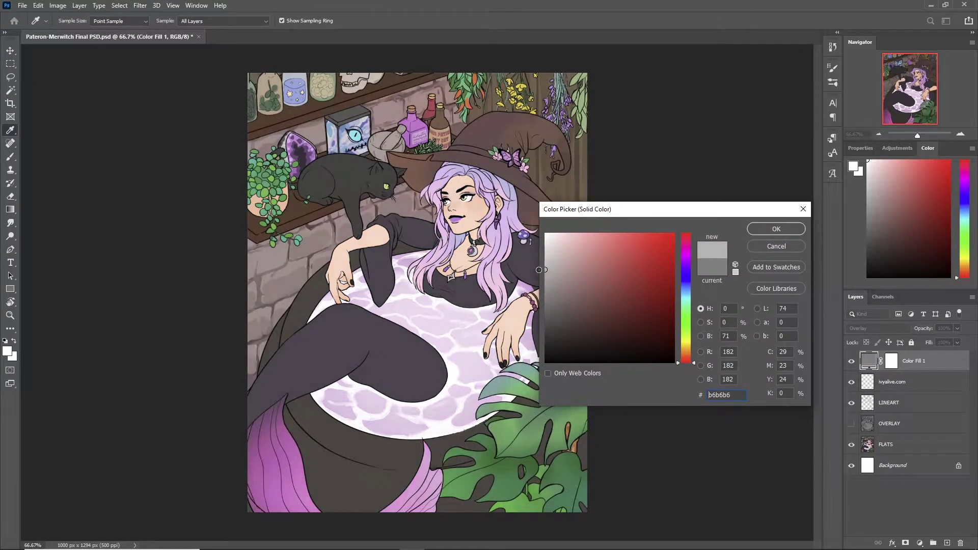
mouse_move(539, 270)
mouse_down()
mouse_move(523, 324)
mouse_move(523, 298)
mouse_move(592, 281)
mouse_move(631, 291)
mouse_move(662, 334)
mouse_move(558, 322)
mouse_move(618, 298)
mouse_move(520, 298)
mouse_up()
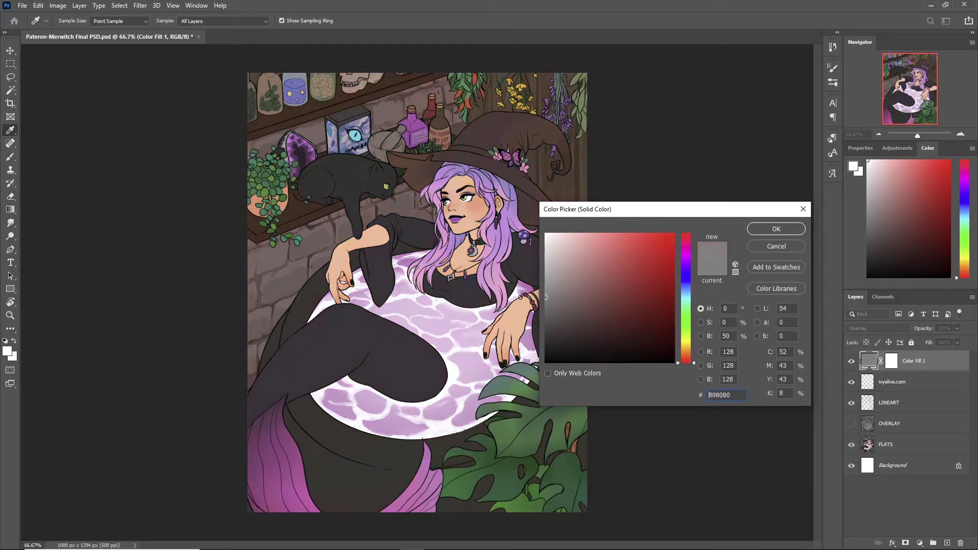
double_click(727, 336)
text(50)
click(761, 230)
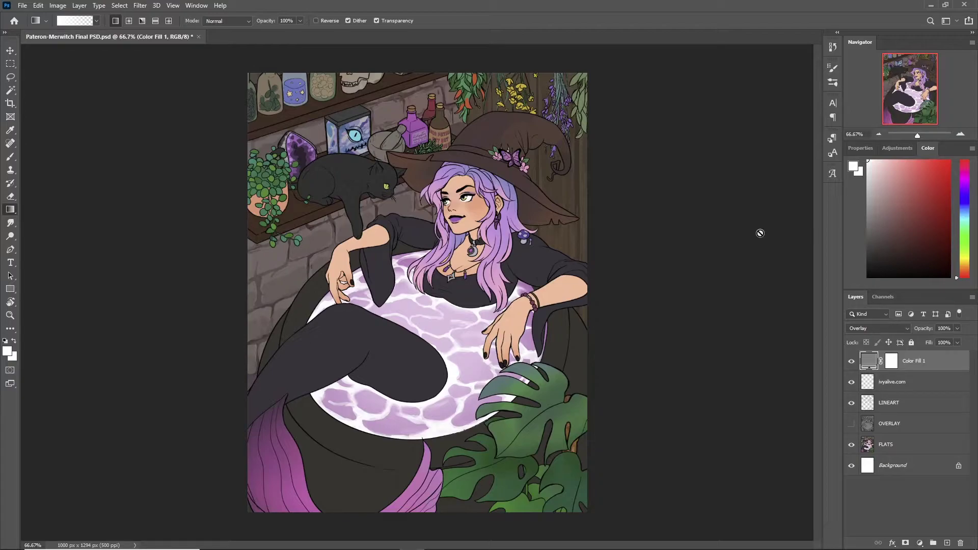
Hide the gray fill layer and inspect the flat-colored artwork close up at 100%.
click(852, 362)
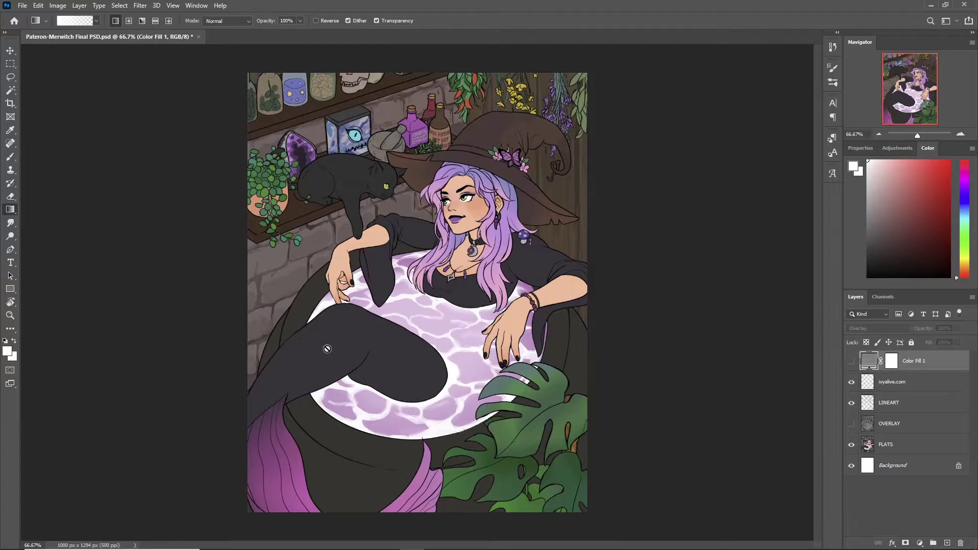
click(11, 314)
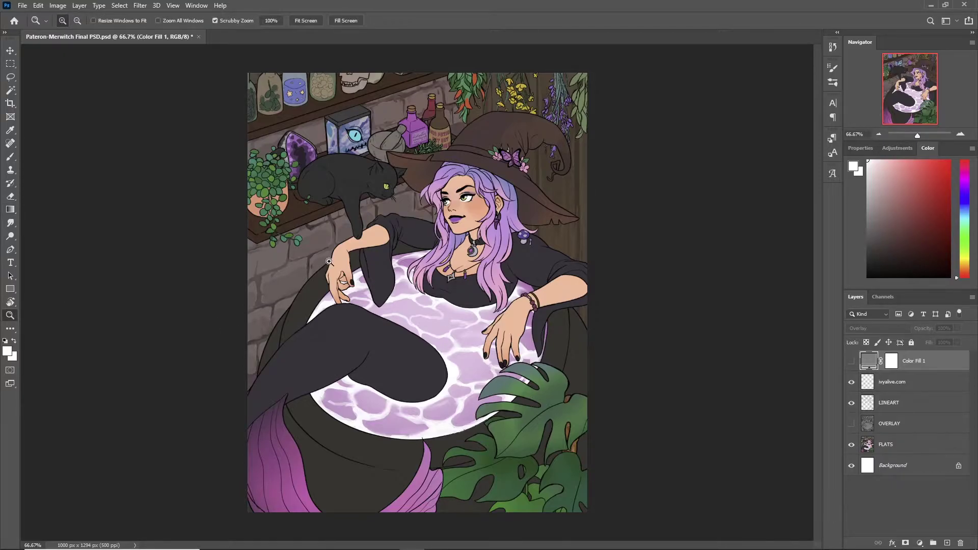
click(330, 263)
click(516, 189)
drag(606, 239, 563, 296)
scroll(563, 295, down, 10)
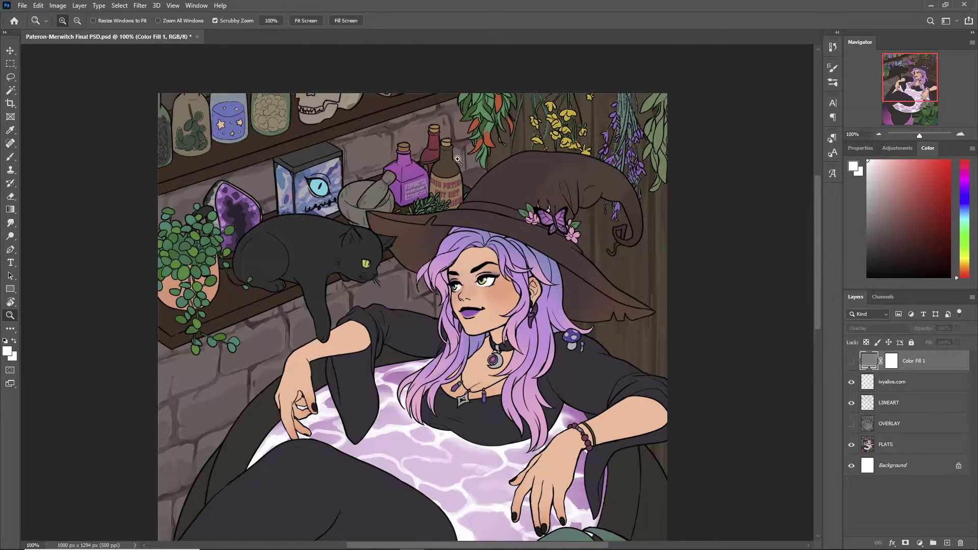
scroll(388, 288, down, 5)
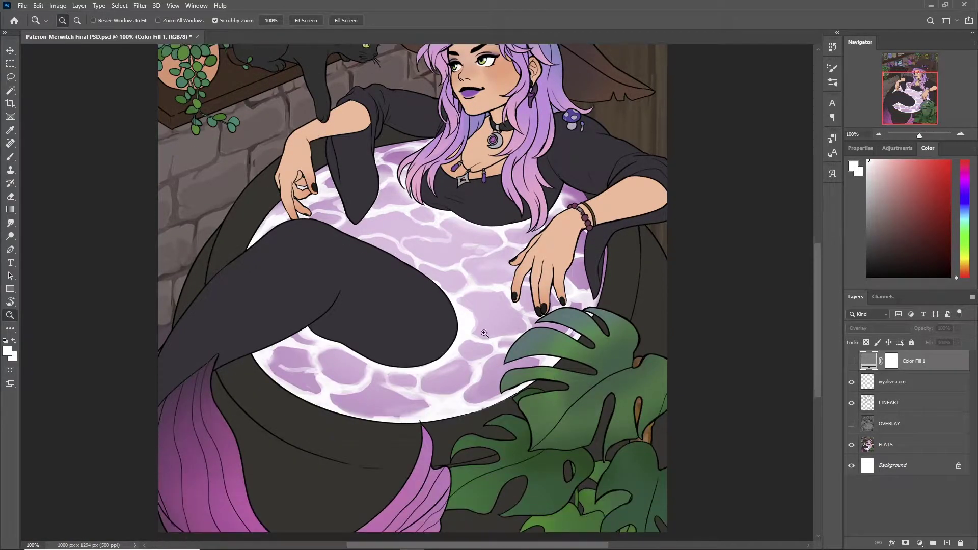
scroll(474, 344, up, 8)
scroll(474, 345, up, 2)
Show the OVERLAY layer and set its blend mode to Normal to view its gray shading on its own.
click(889, 423)
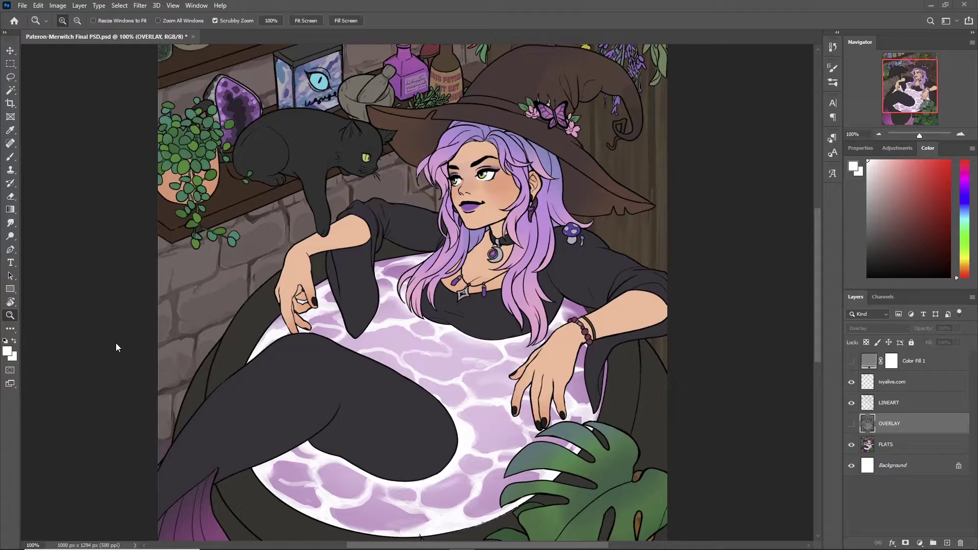
click(851, 423)
click(876, 328)
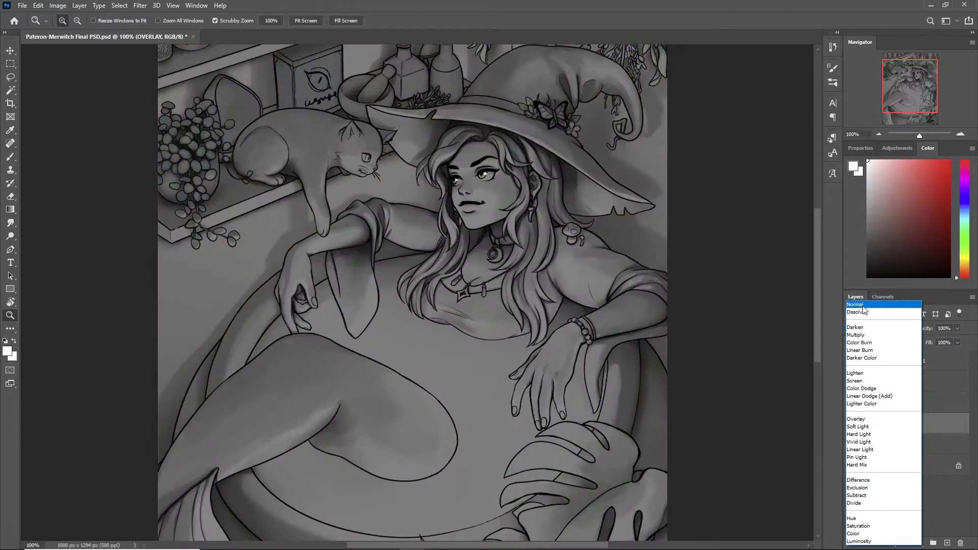
click(856, 304)
drag(880, 101, 882, 95)
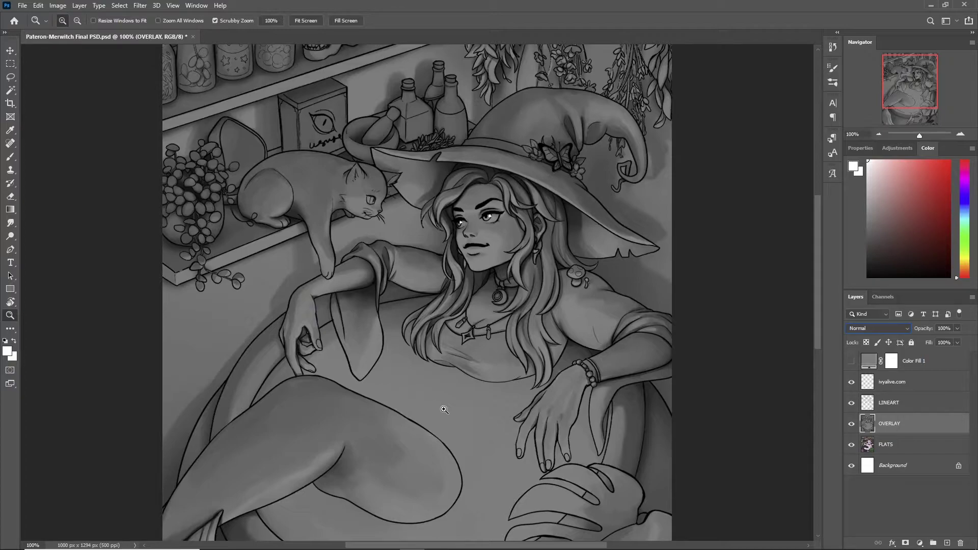
click(877, 135)
click(878, 135)
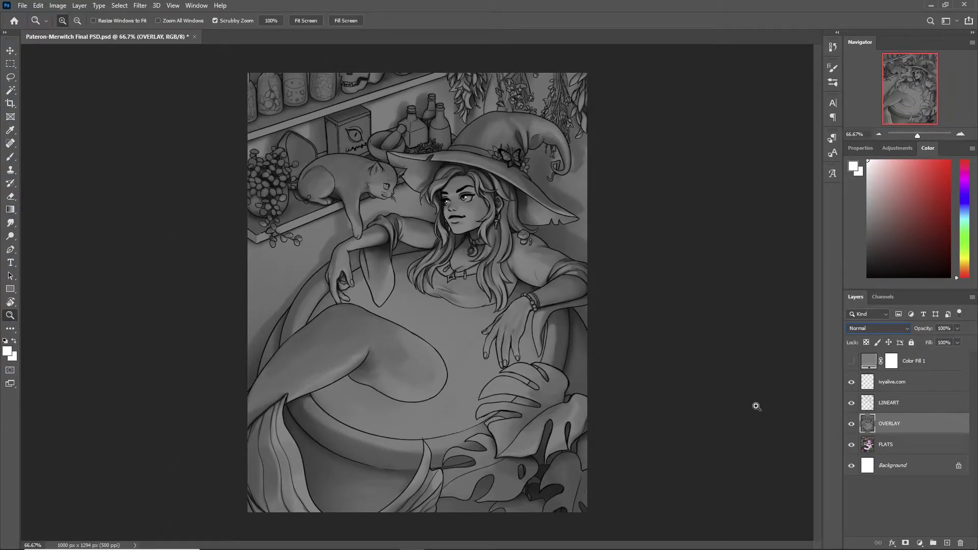
Lock the OVERLAY layer's image pixels and set its blend mode to Overlay.
click(878, 342)
click(877, 328)
click(866, 428)
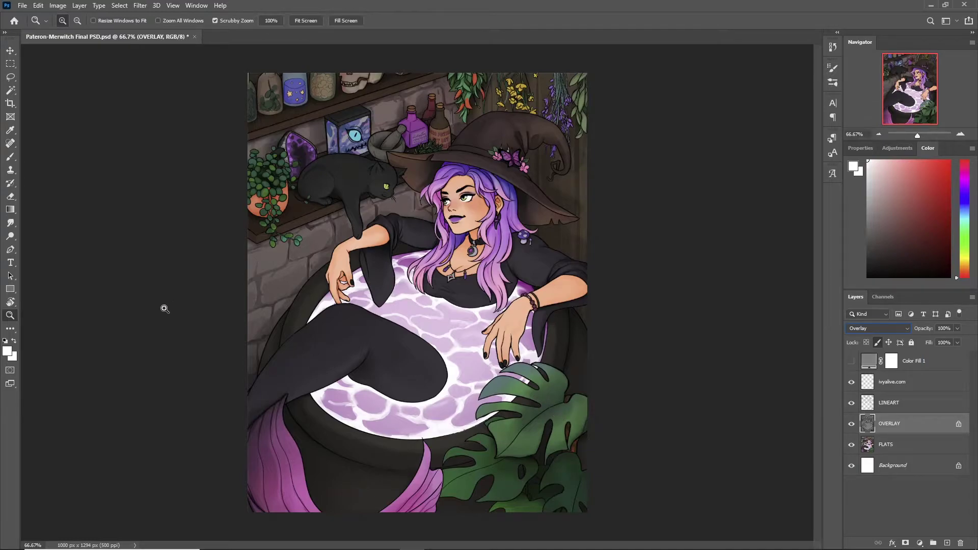
Examine the overlay shading on the cat, the witch's face and hair, and the water at 100% and 200% zoom.
click(339, 215)
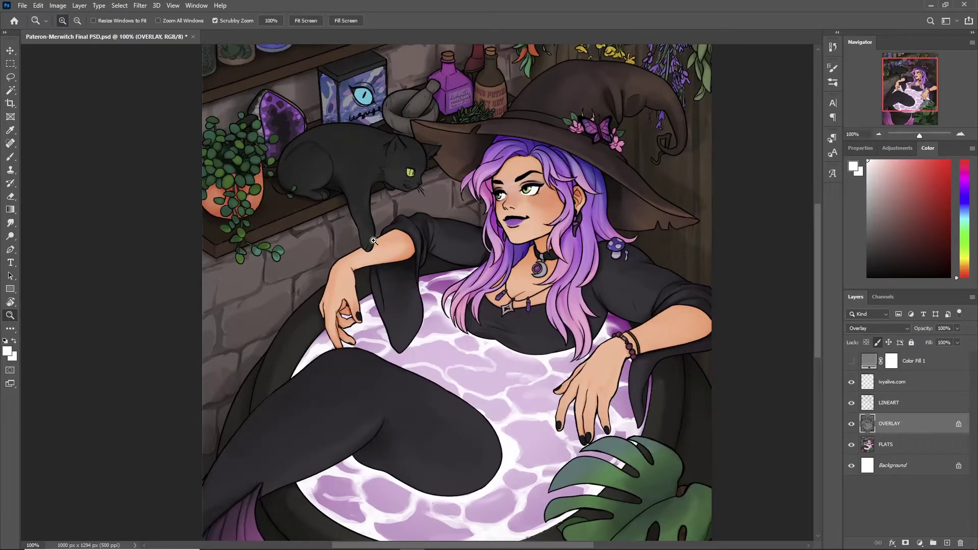
click(394, 199)
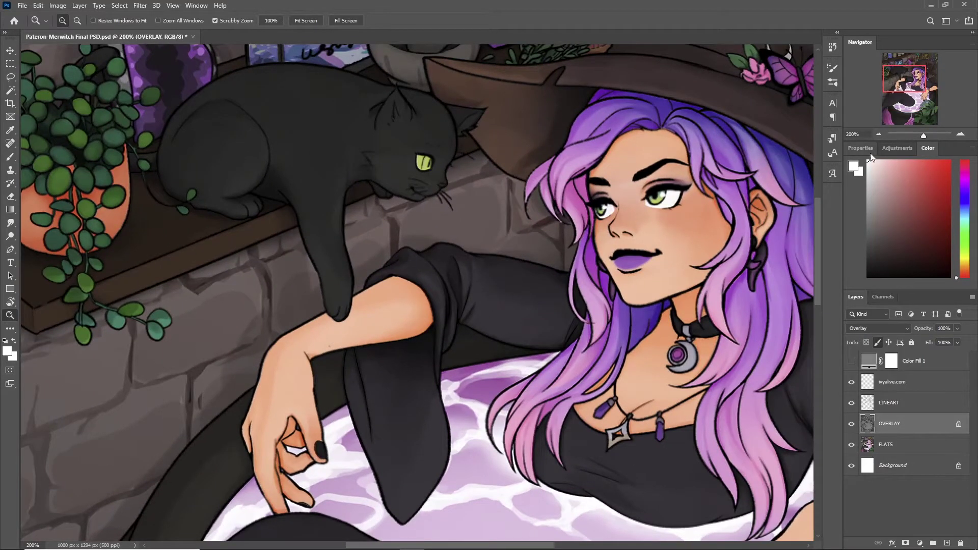
click(878, 135)
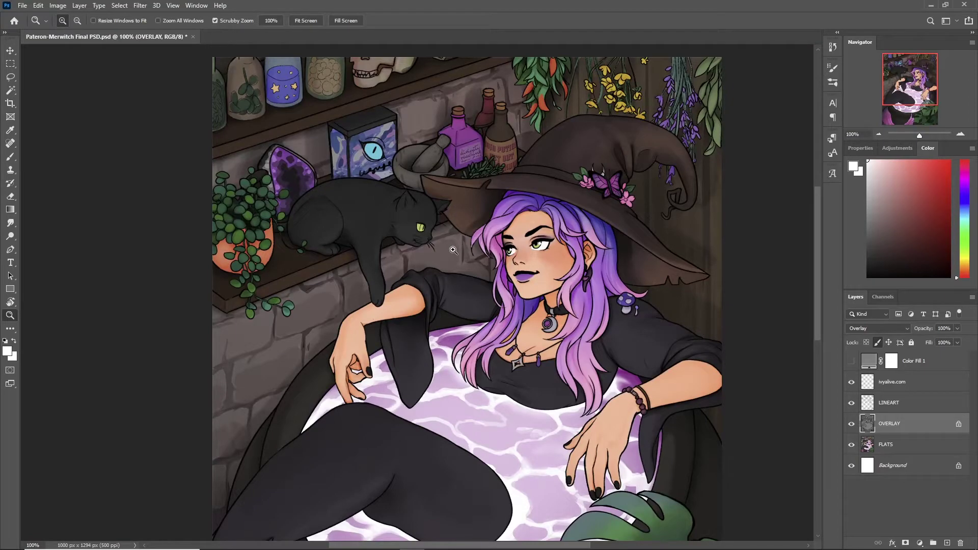
scroll(487, 397, down, 3)
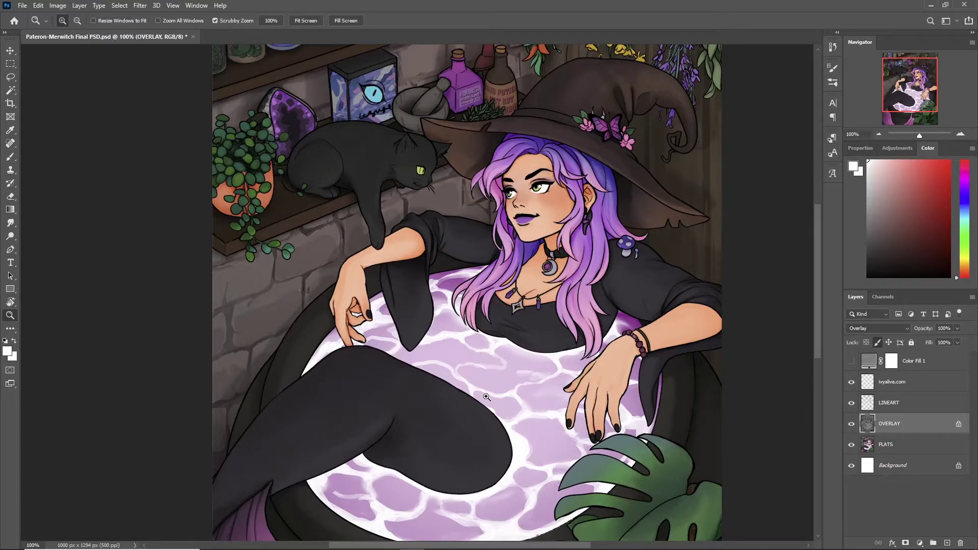
scroll(487, 397, down, 1)
click(486, 397)
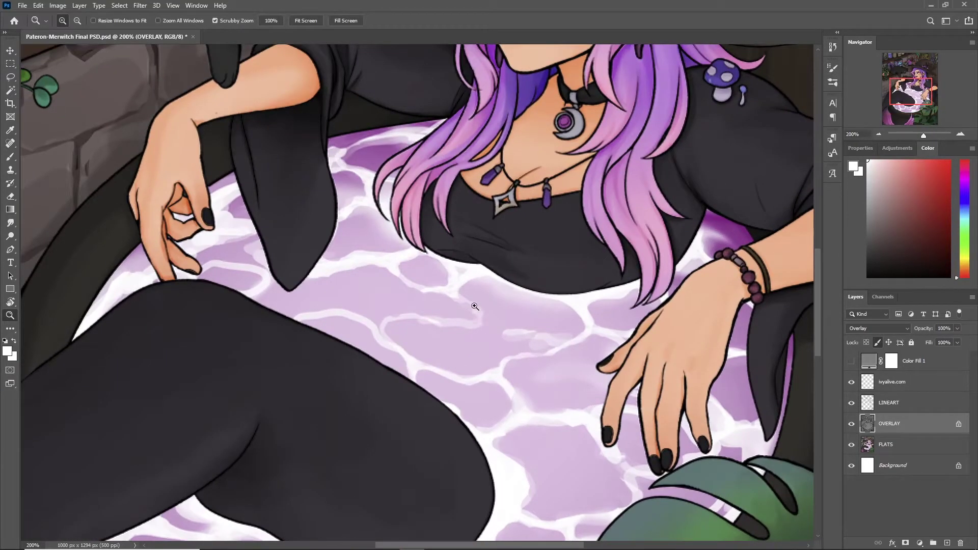
scroll(475, 307, down, 1)
mouse_move(901, 94)
mouse_down()
mouse_move(892, 79)
mouse_move(910, 78)
mouse_up()
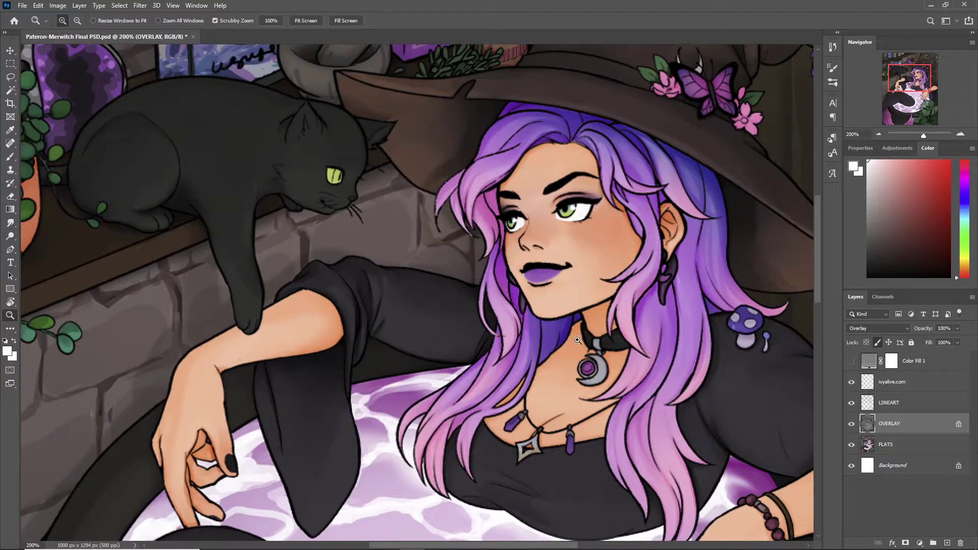
click(878, 135)
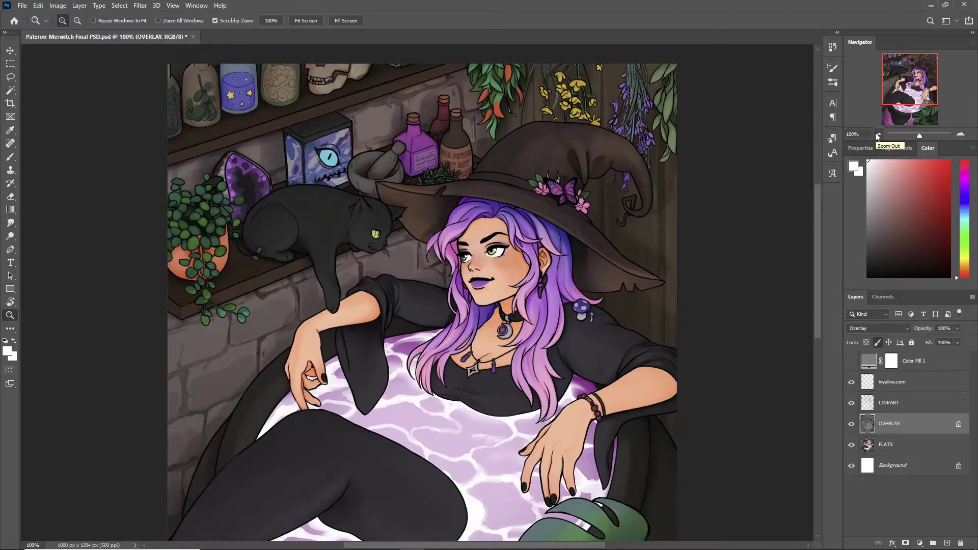
scroll(814, 441, down, 3)
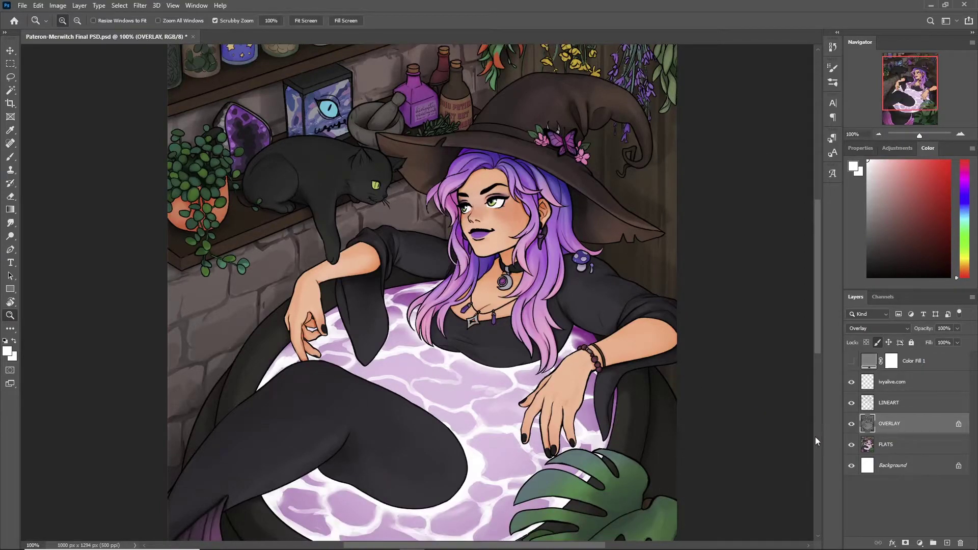
Try brightening the FLATS layer with a Curves adjustment that raises input 132 to output 208.
click(892, 444)
click(57, 6)
mouse_move(80, 32)
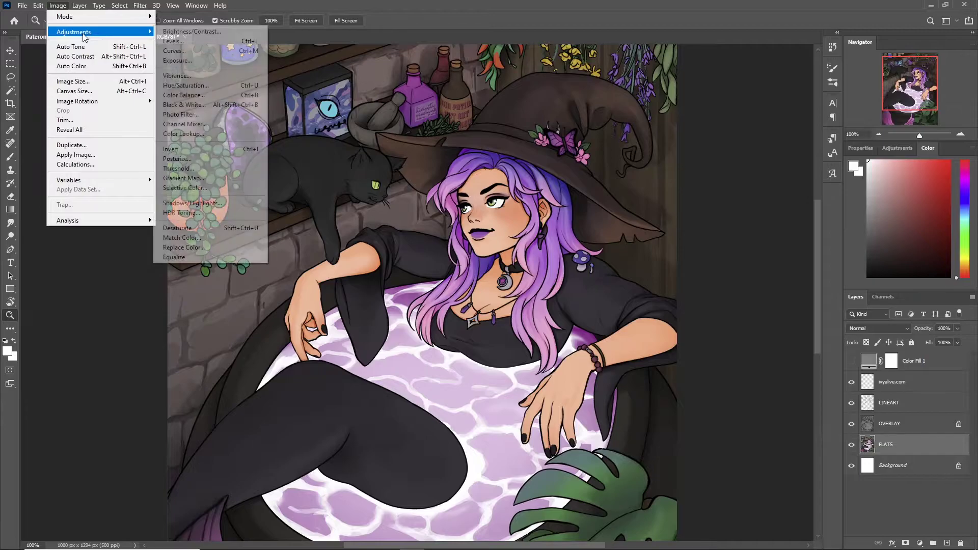
click(174, 51)
drag(510, 160, 663, 189)
drag(703, 287, 689, 262)
drag(615, 194, 677, 220)
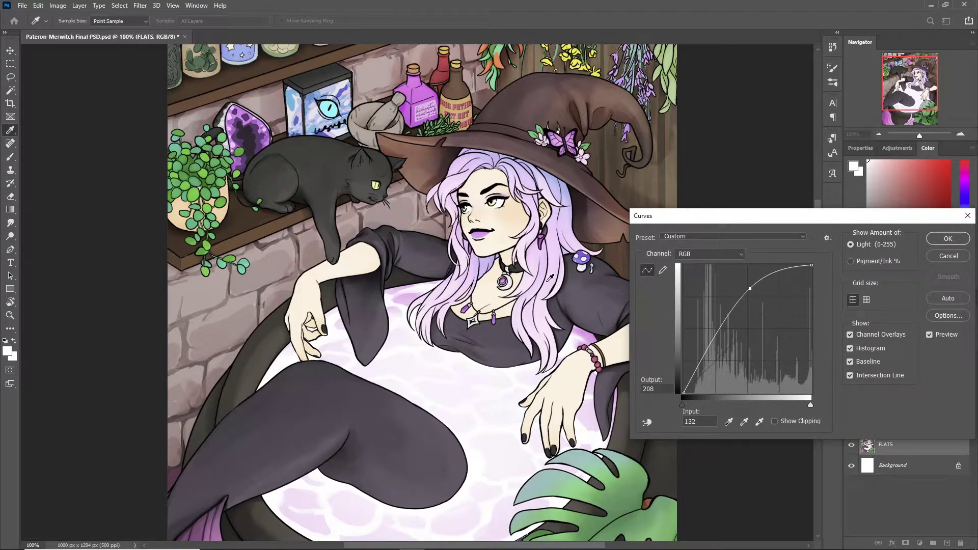
click(949, 255)
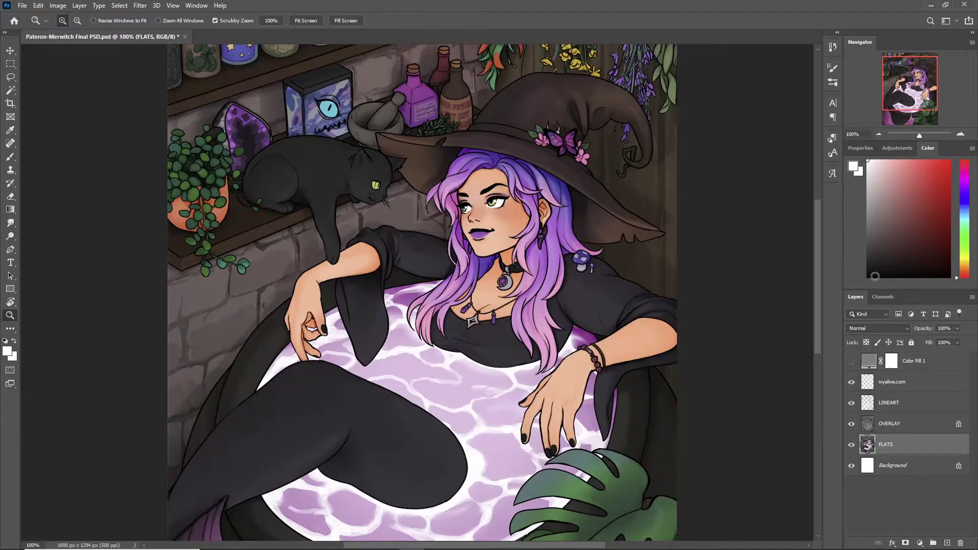
Unlock the OVERLAY layer's image pixels.
key(ctrl+minus)
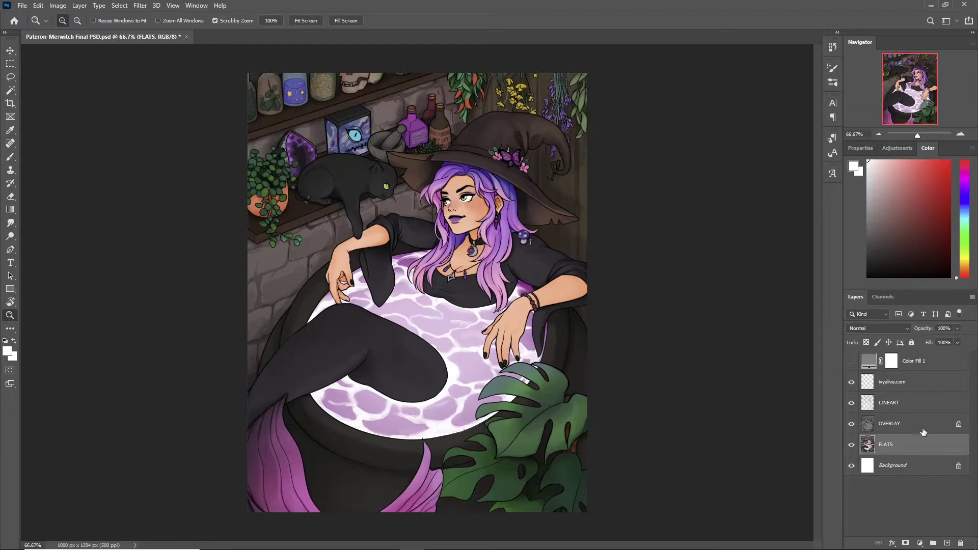
click(897, 431)
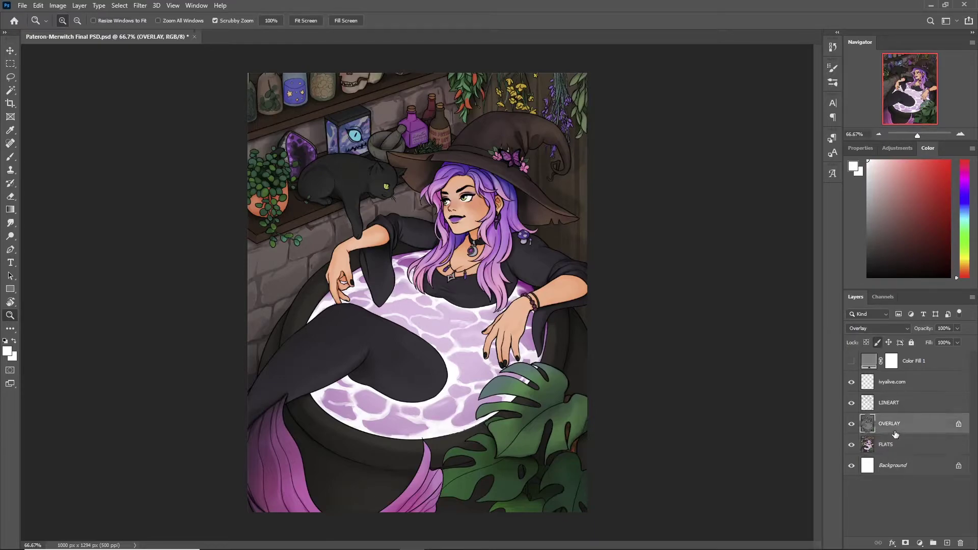
click(878, 342)
Duplicate the OVERLAY layer and place the copy directly below the FLATS layer.
right_click(909, 422)
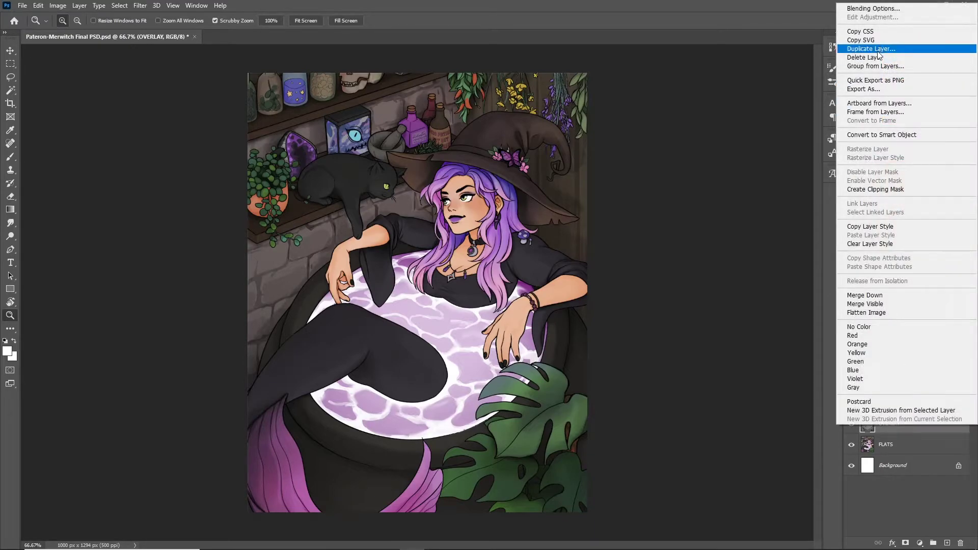
click(882, 51)
click(568, 157)
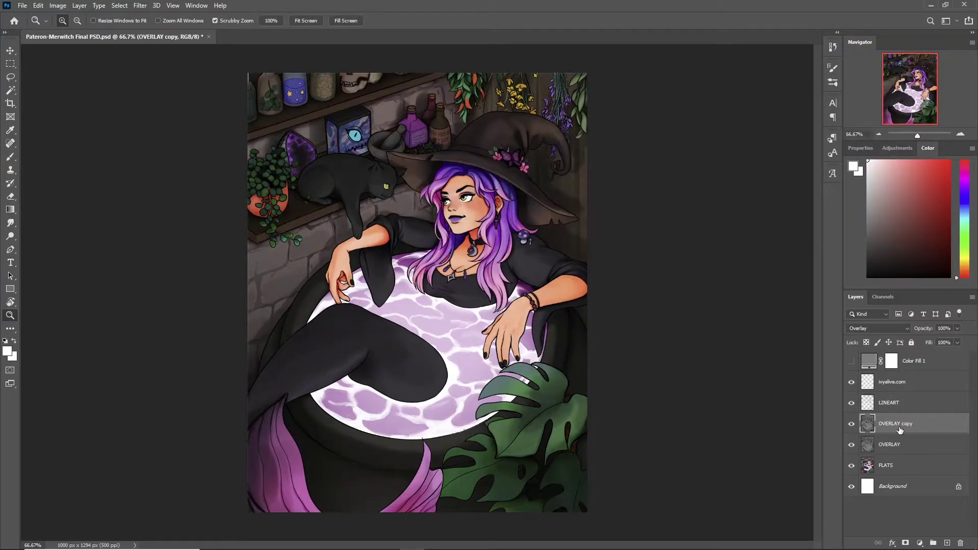
drag(898, 430, 896, 476)
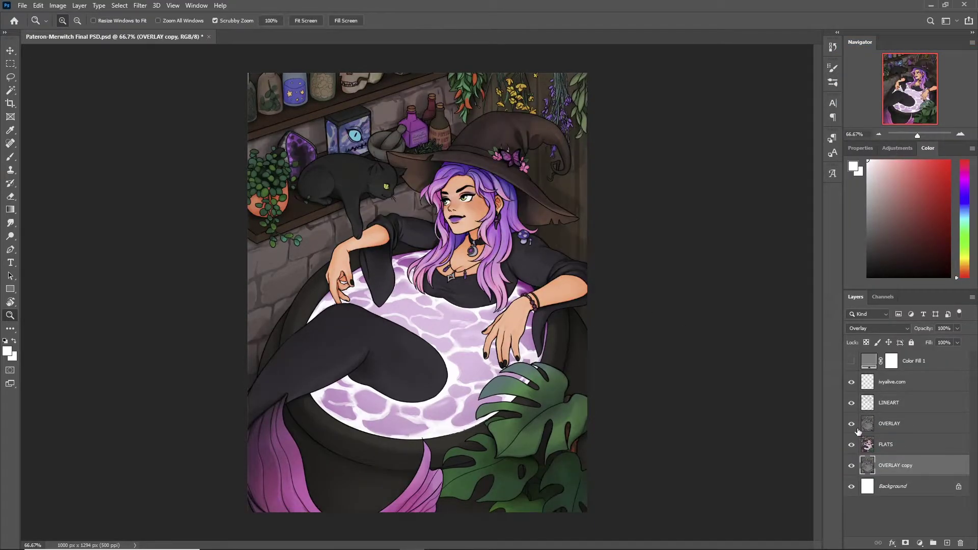
Hide the OVERLAY and FLATS layers and set the OVERLAY copy layer's blend mode to Normal.
click(912, 425)
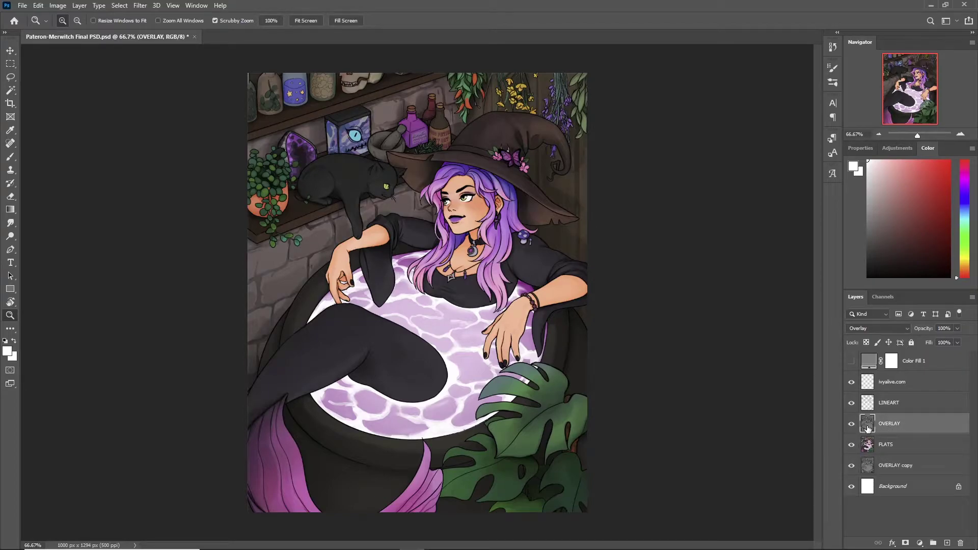
click(852, 424)
click(897, 445)
click(851, 445)
click(897, 465)
click(866, 329)
click(867, 300)
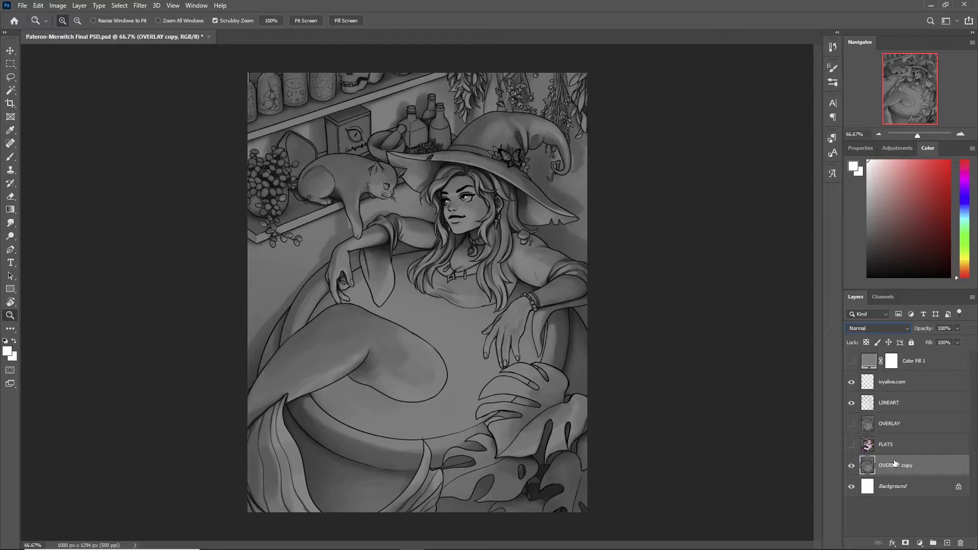
Show the FLATS layer and set its blend mode to Overlay over the gray OVERLAY copy.
click(906, 445)
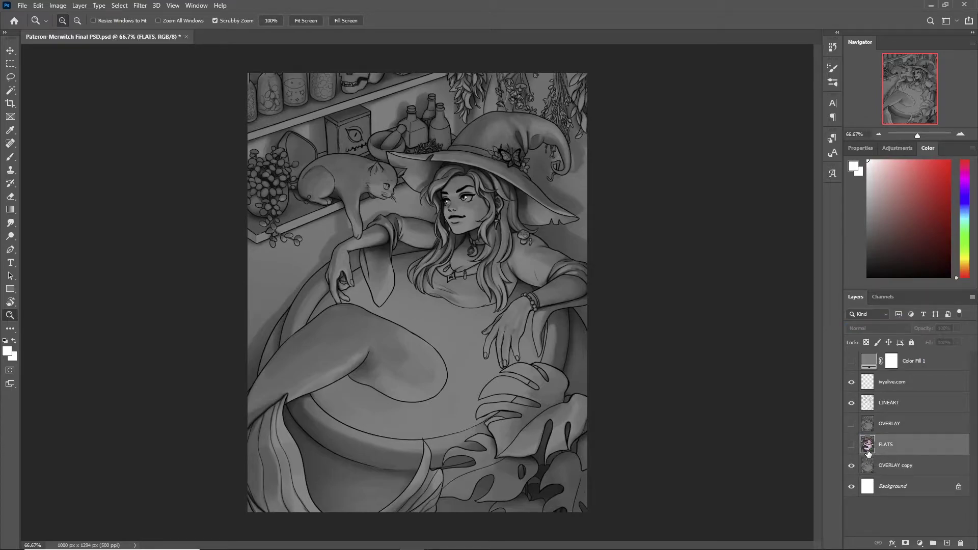
click(852, 445)
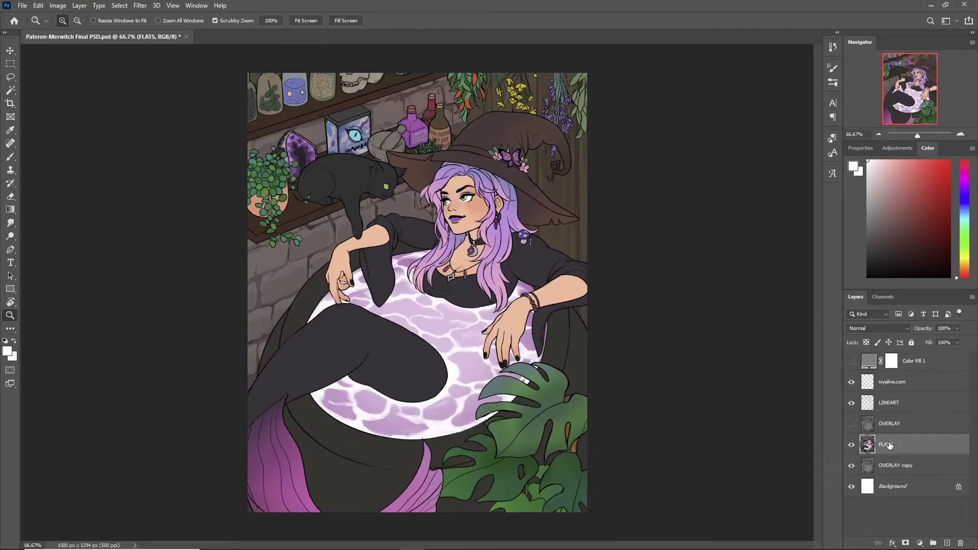
click(872, 329)
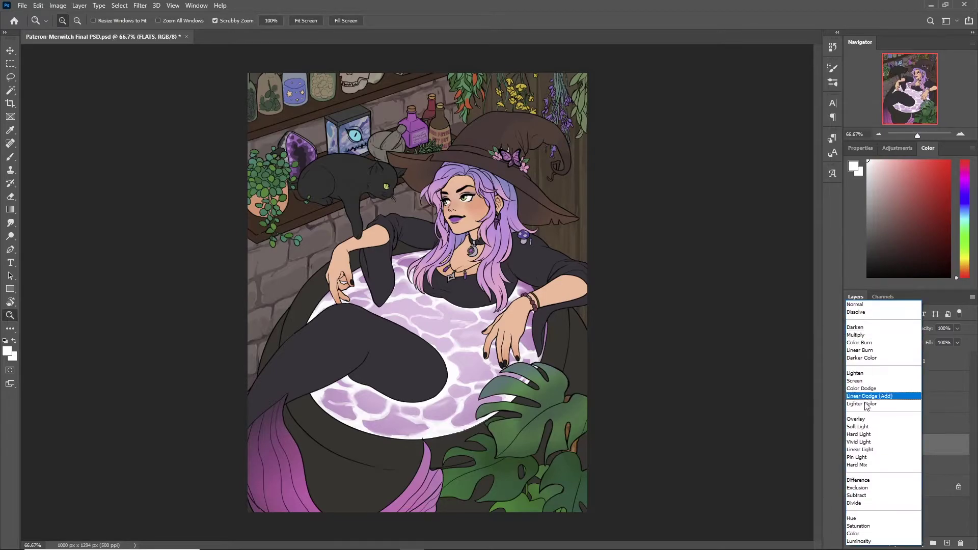
click(865, 419)
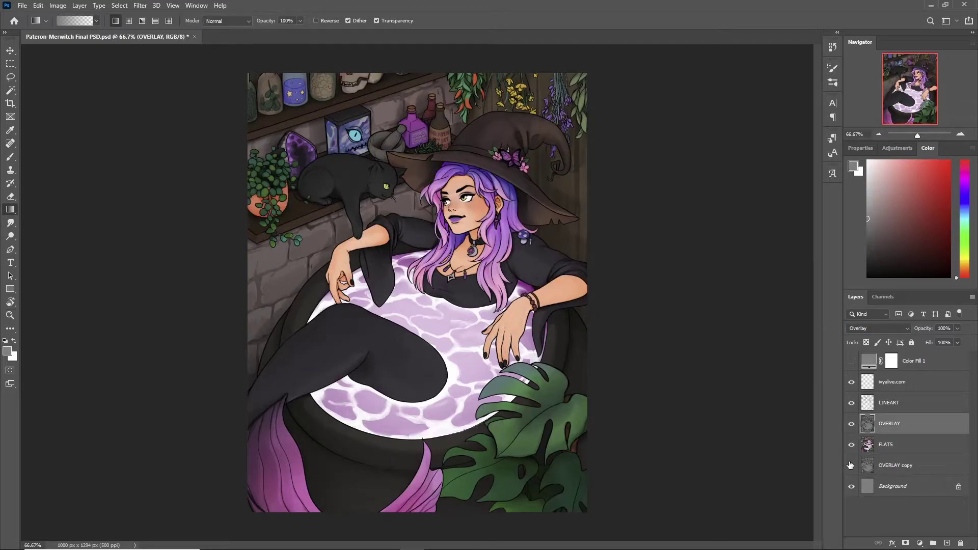
Hide the OVERLAY layer and show the OVERLAY copy layer beneath FLATS to compare the two shading arrangements.
click(851, 466)
click(851, 423)
click(851, 465)
click(894, 464)
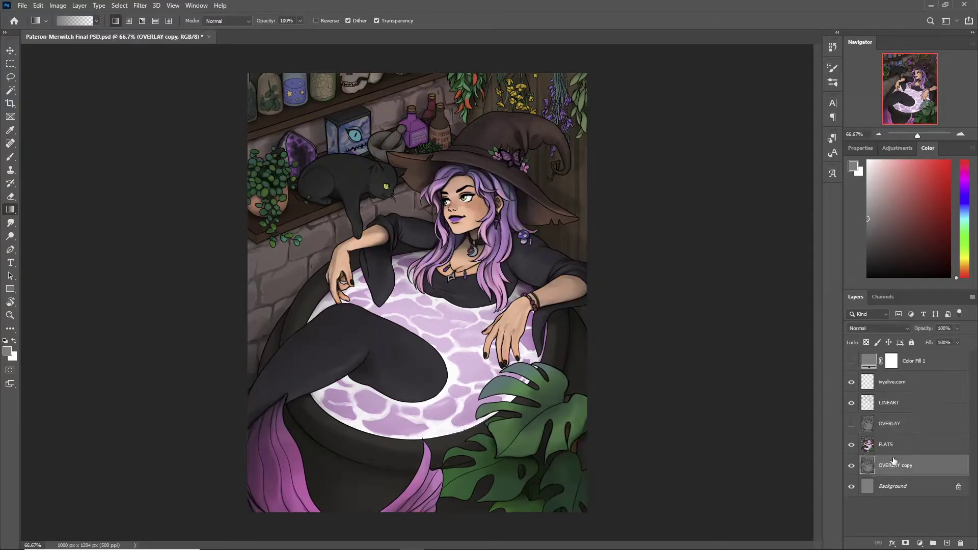
Examine the witch, shelves and leaves up close with the FLATS layer blended over the gray shading copy.
click(890, 451)
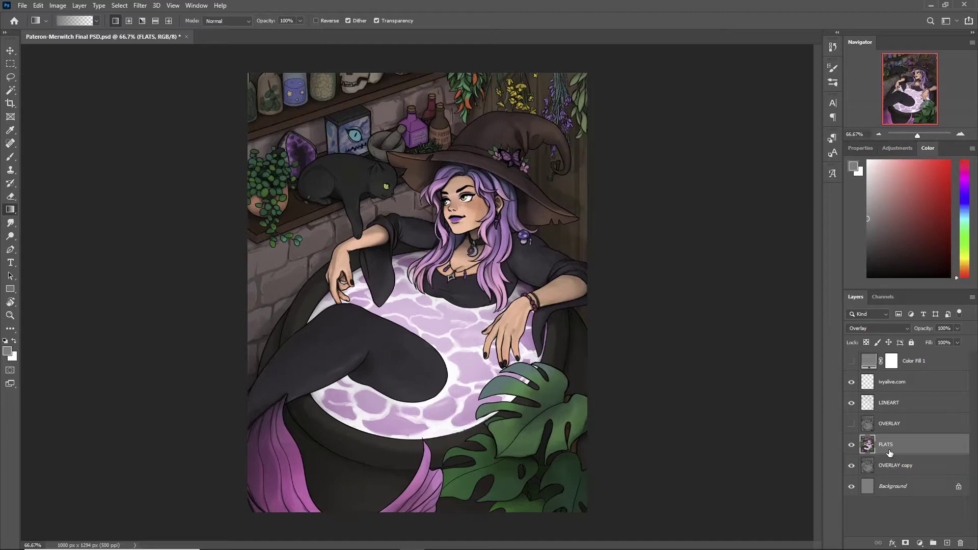
key(z)
click(490, 137)
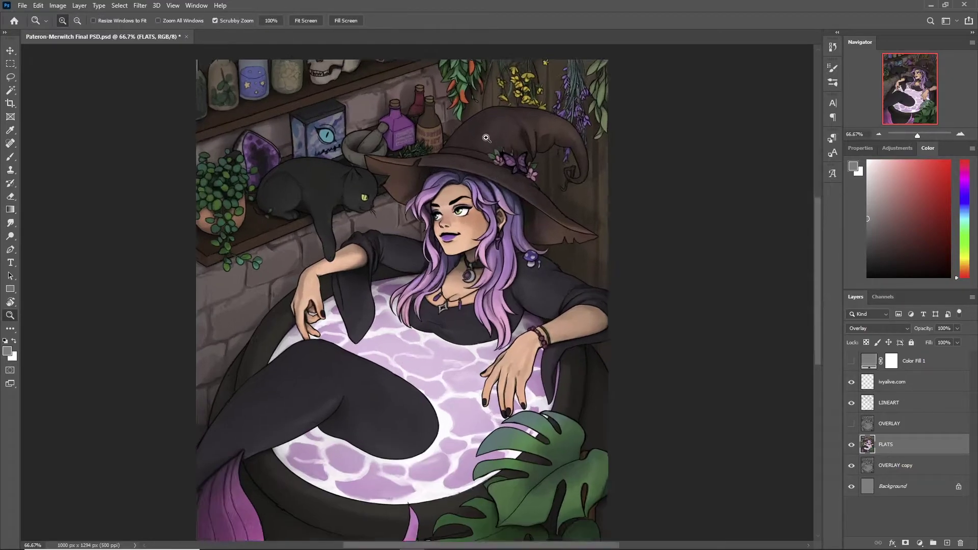
scroll(456, 254, up, 3)
scroll(517, 233, down, 5)
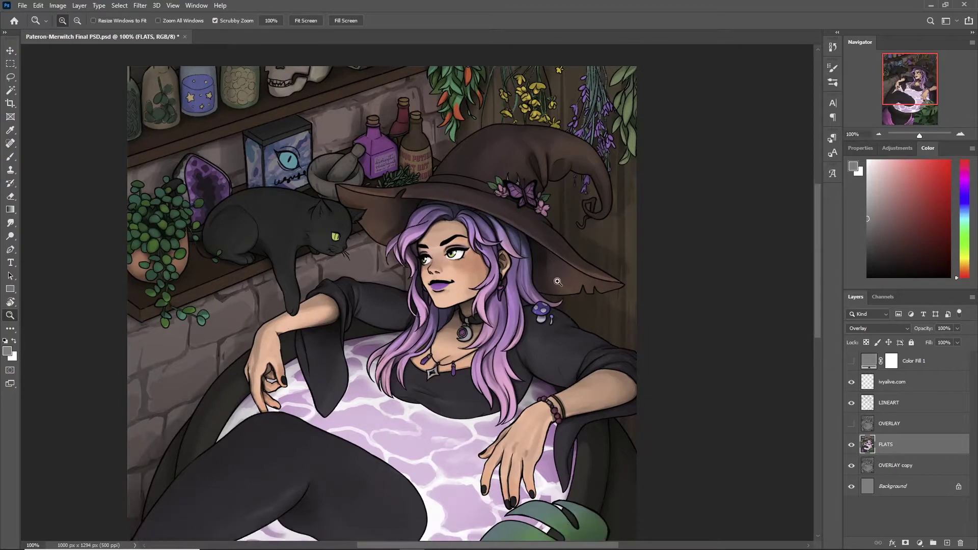
scroll(518, 233, down, 4)
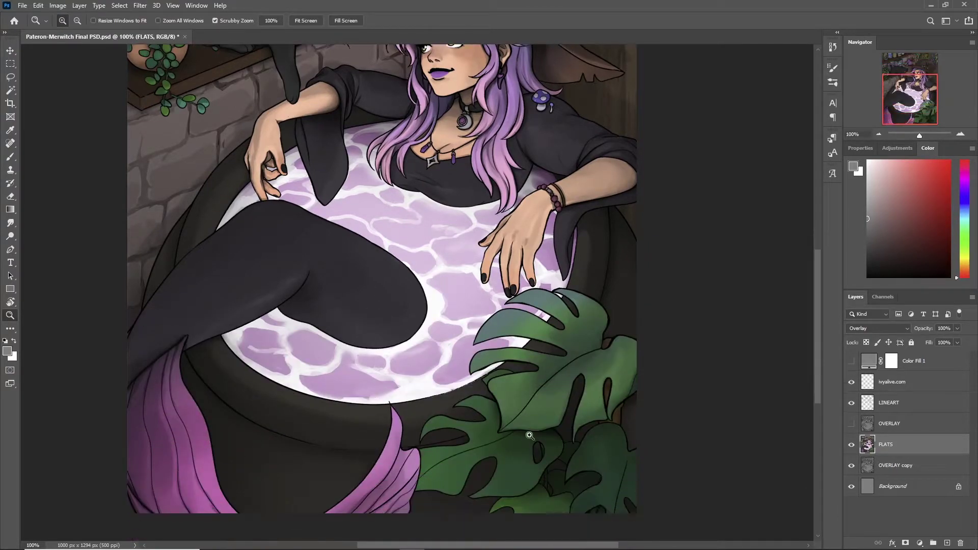
scroll(492, 347, up, 2)
scroll(492, 348, up, 3)
drag(477, 143, 718, 214)
click(879, 134)
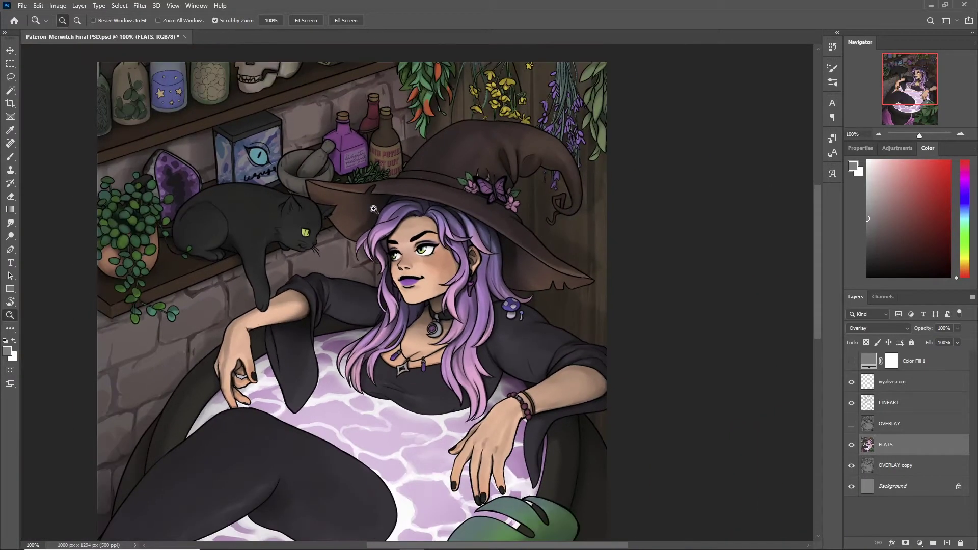
scroll(764, 183, left, 2)
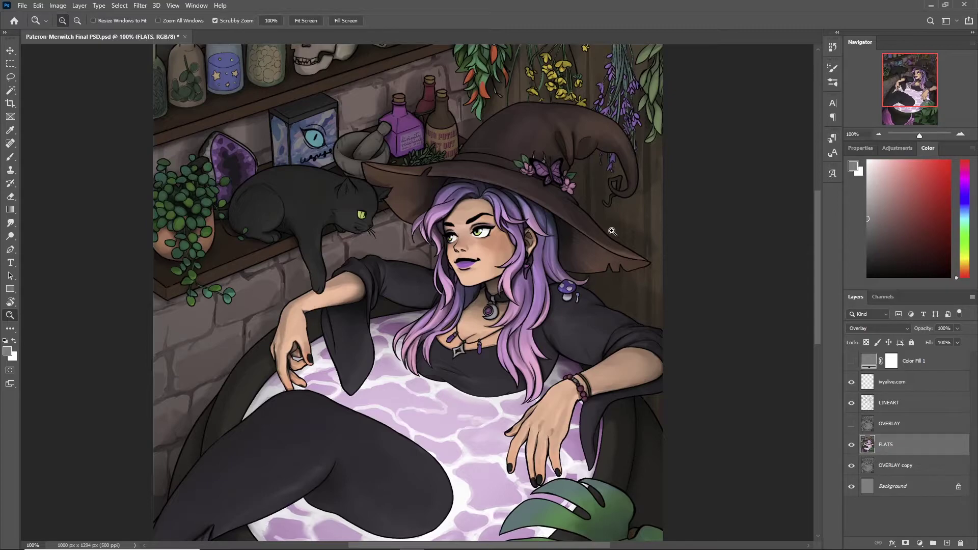
key(ctrl+minus)
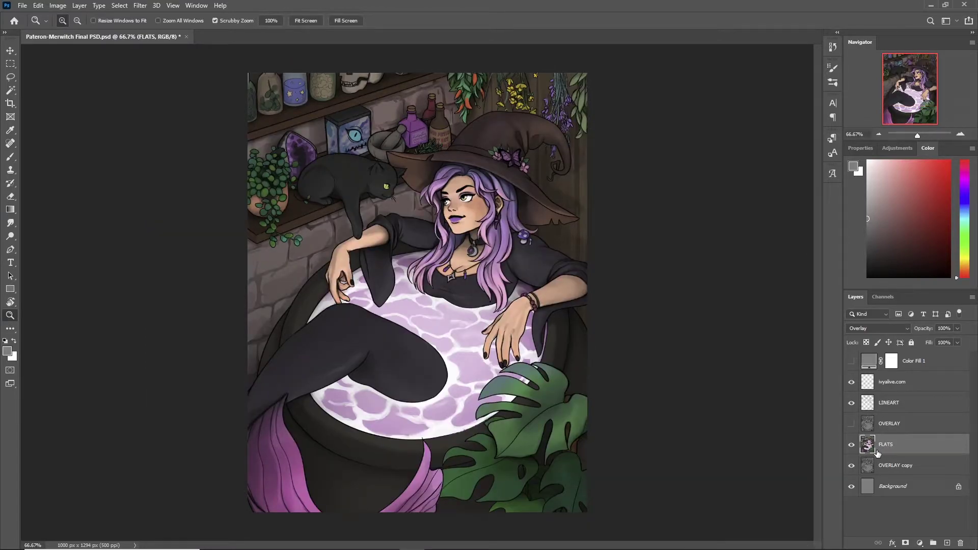
Hide the FLATS and OVERLAY copy layers to view the gray Background, and turn OVERLAY copy back on.
click(851, 445)
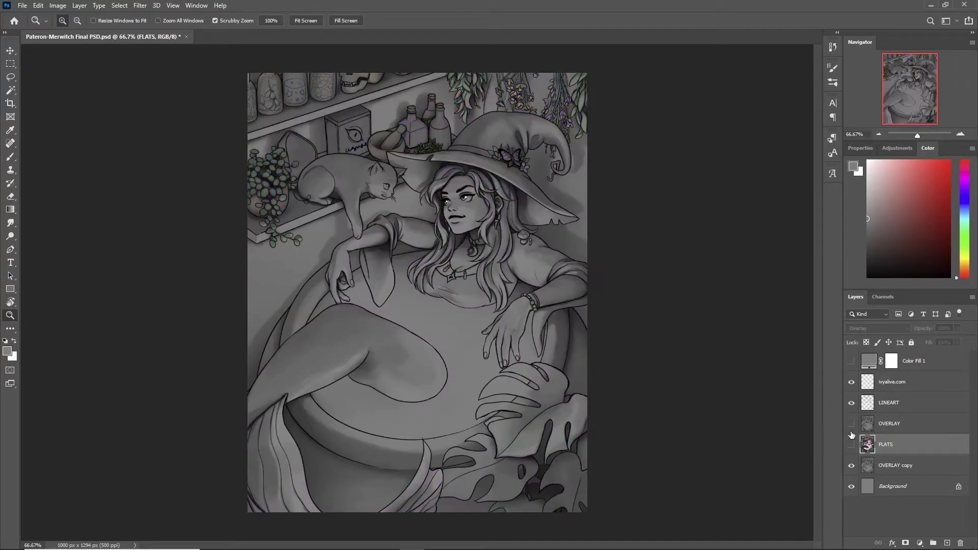
click(851, 464)
click(880, 488)
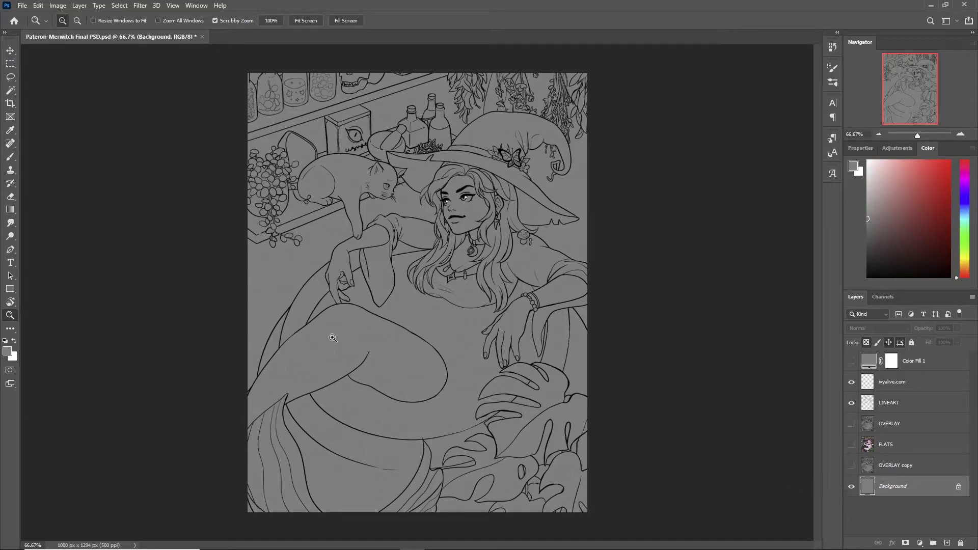
click(885, 472)
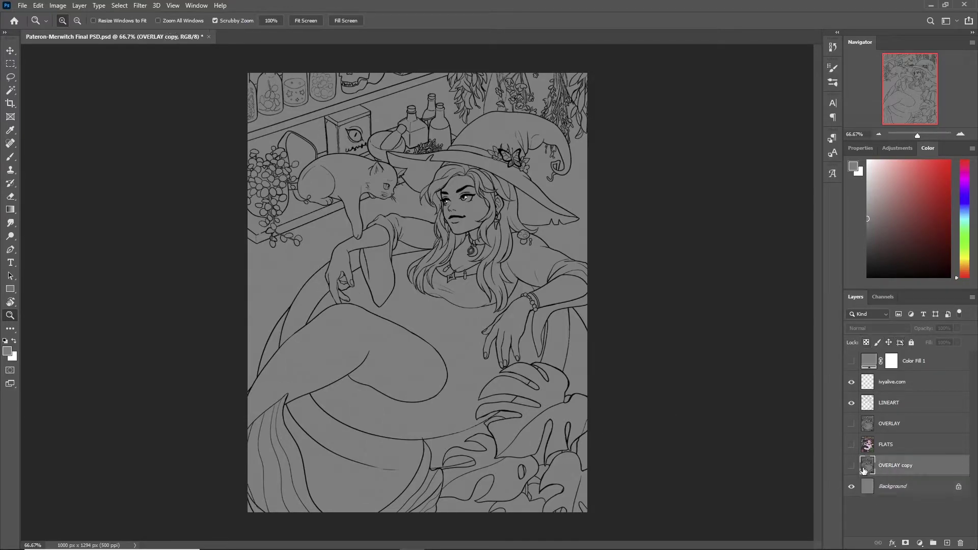
click(852, 466)
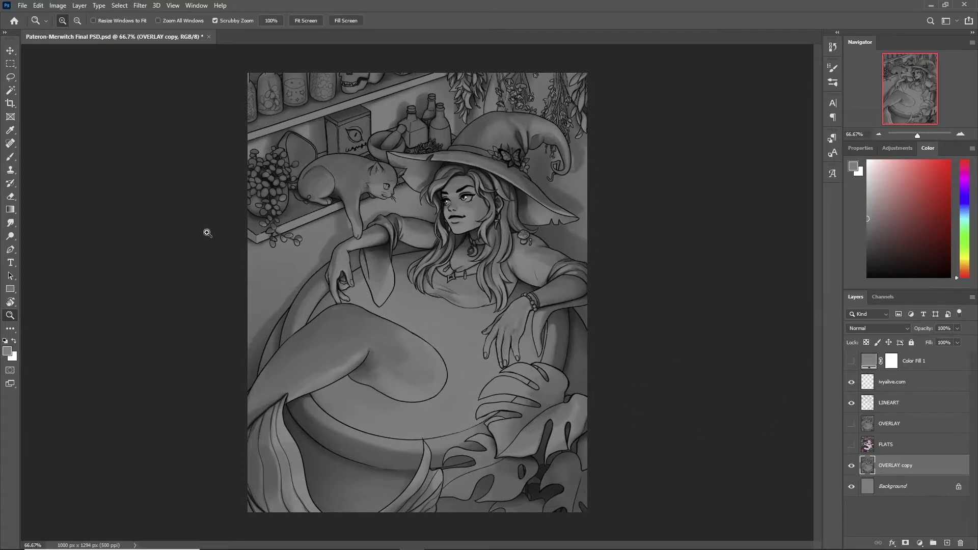
Lower the OVERLAY copy layer's opacity to 38% and show the FLATS layer above it.
click(957, 343)
drag(935, 339, 932, 341)
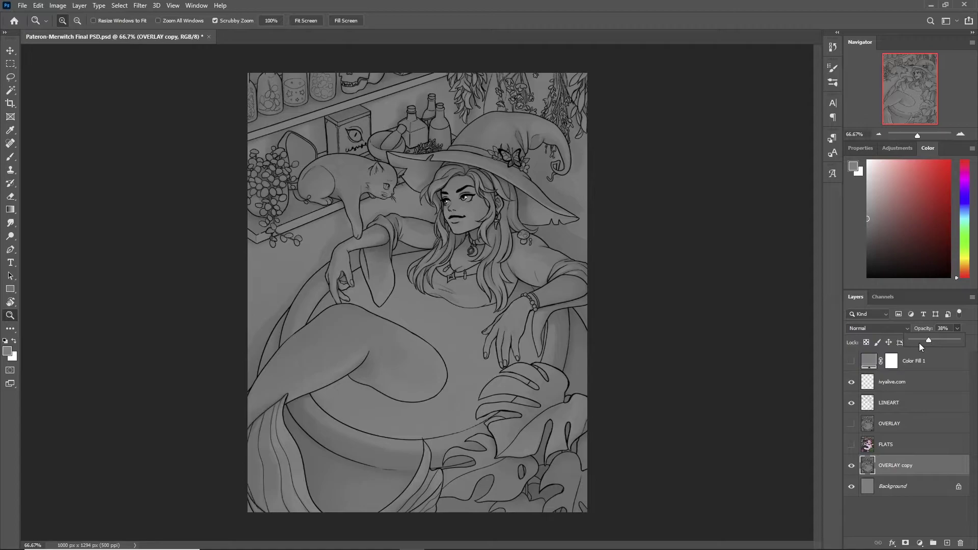
click(903, 445)
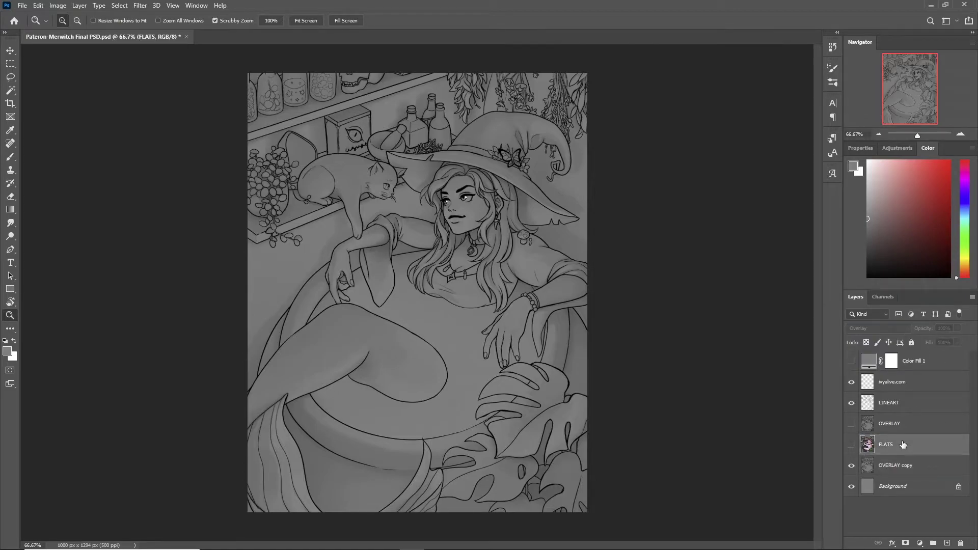
click(852, 444)
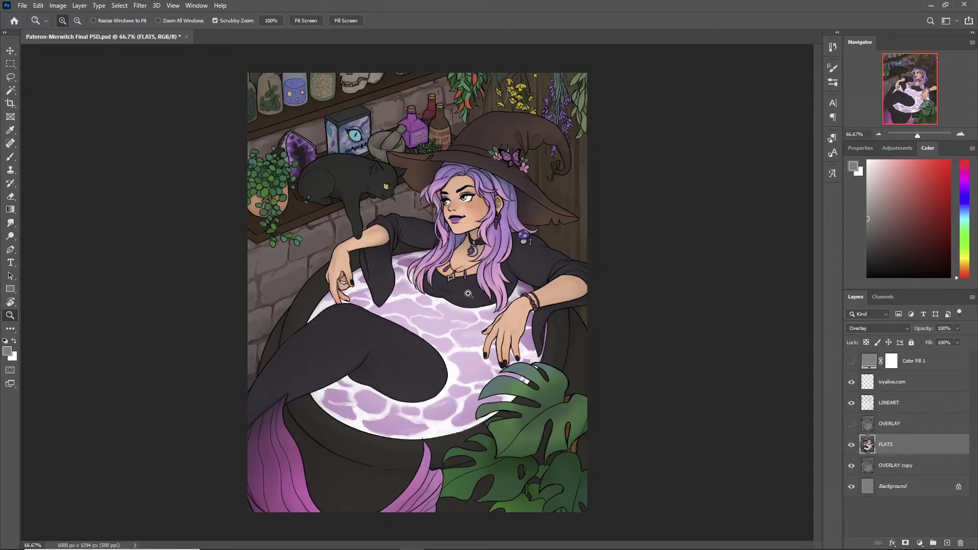
Set the OVERLAY copy layer's opacity to 35% and inspect the softened shading on the witch's face and hair.
click(486, 170)
click(898, 466)
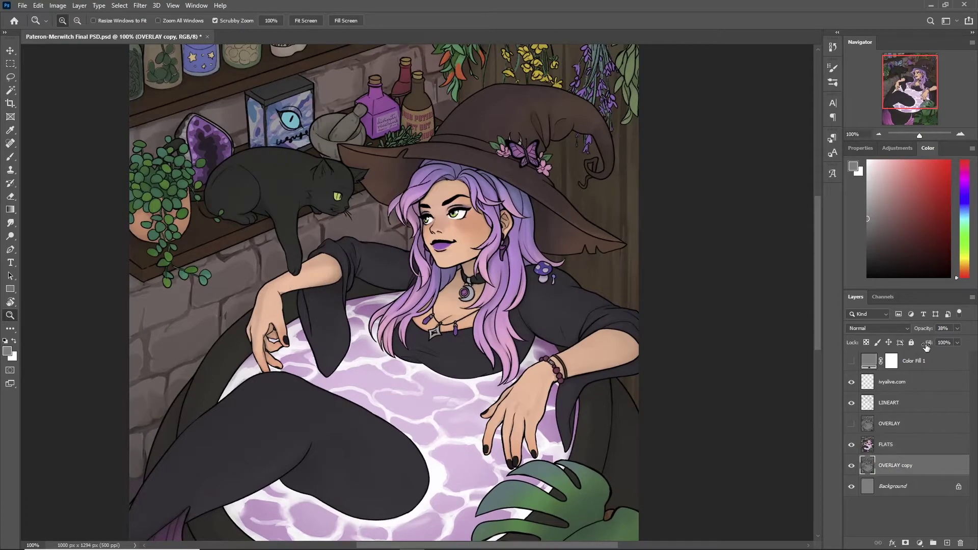
drag(971, 344, 940, 340)
click(877, 133)
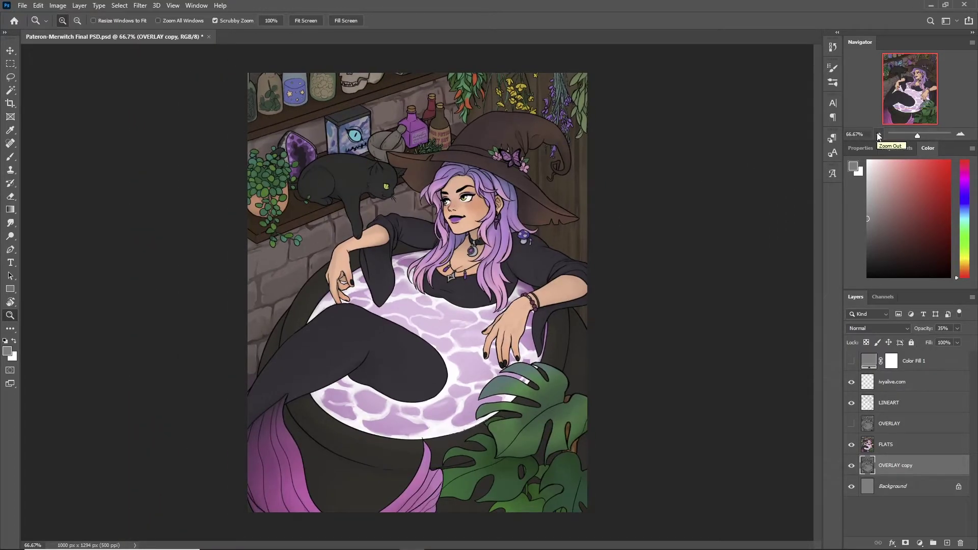
click(477, 196)
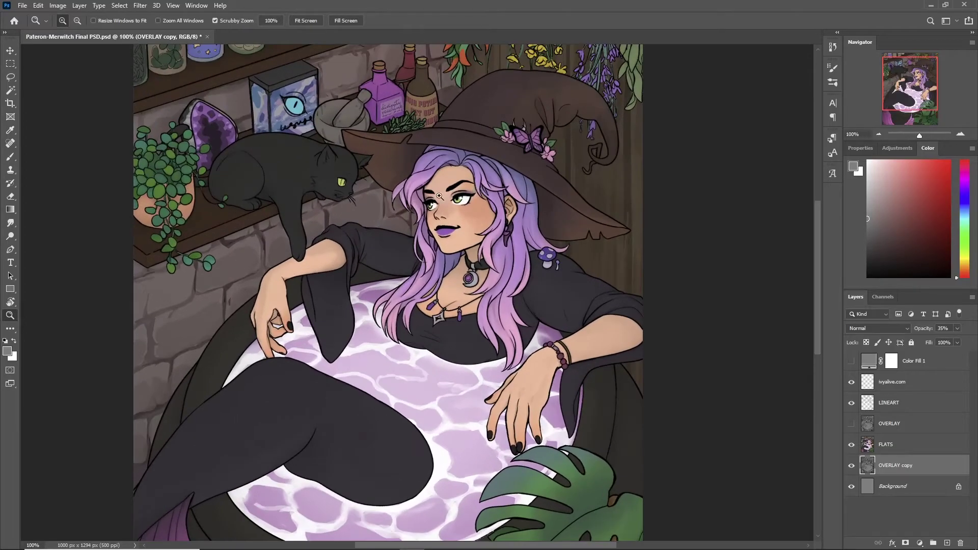
click(473, 204)
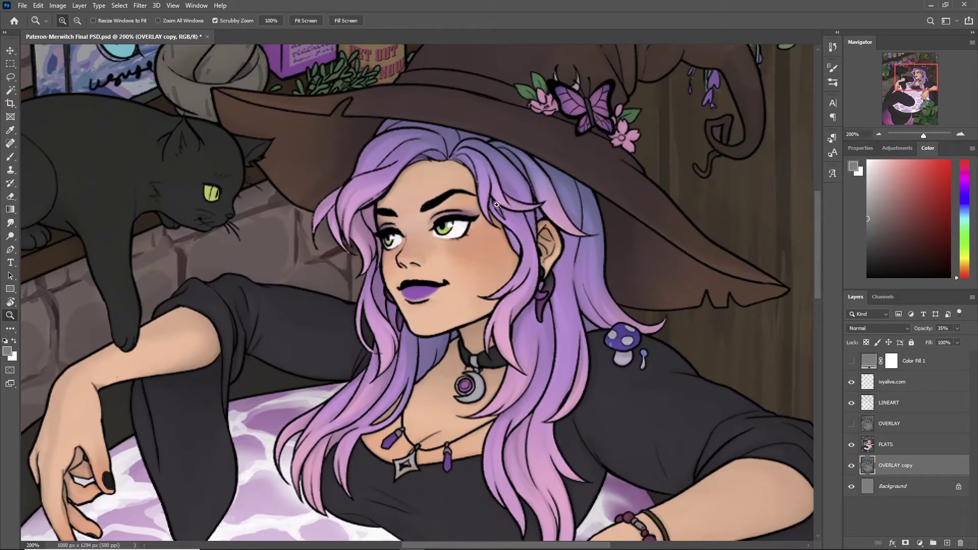
click(879, 133)
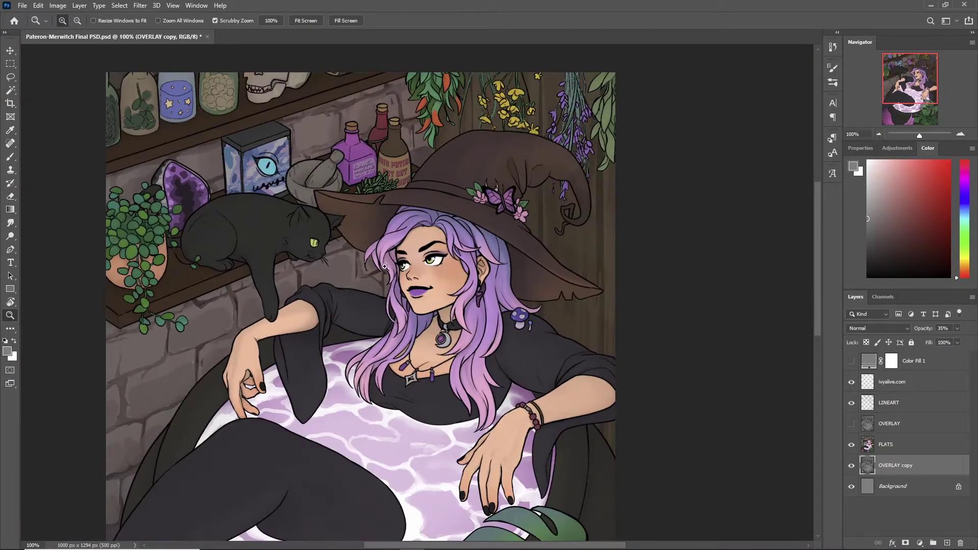
Show the OVERLAY layer above FLATS to combine both shading layers across the whole illustration.
click(873, 425)
drag(910, 102, 912, 114)
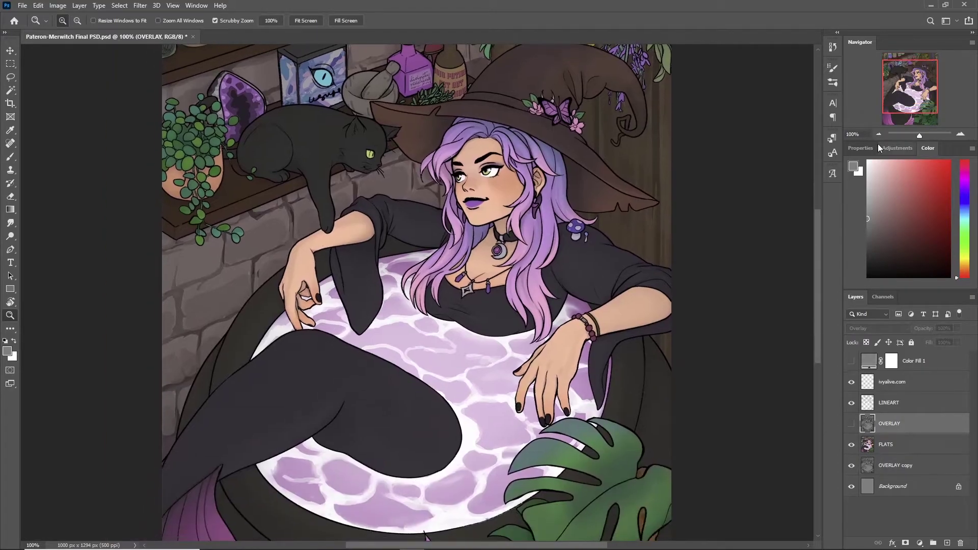
click(879, 134)
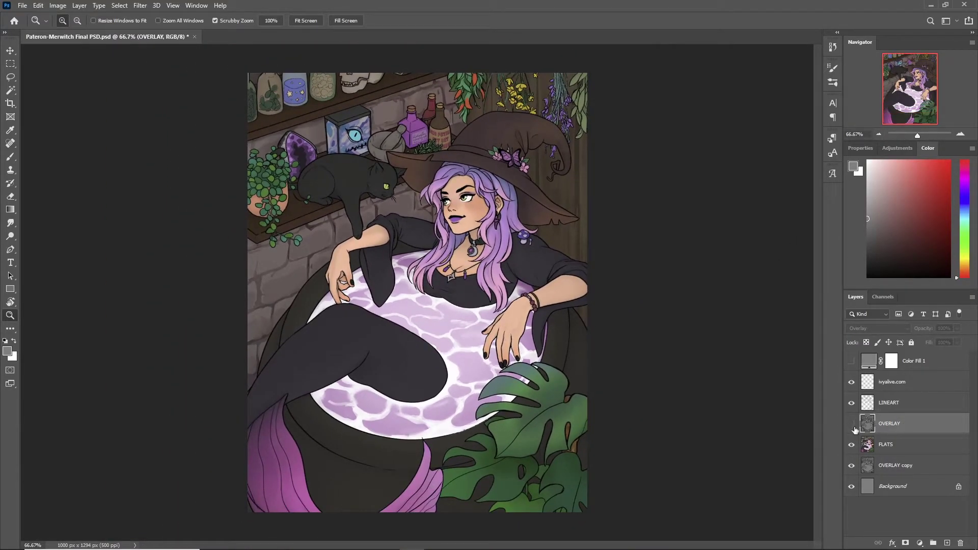
click(853, 426)
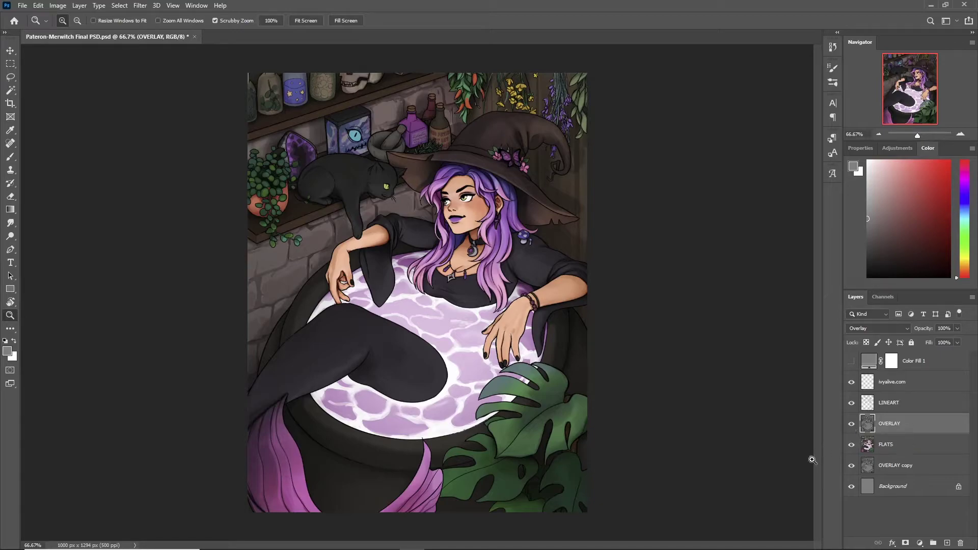
Toggle the OVERLAY copy layer's visibility off and on to compare the illustration with and without it.
click(874, 464)
click(850, 467)
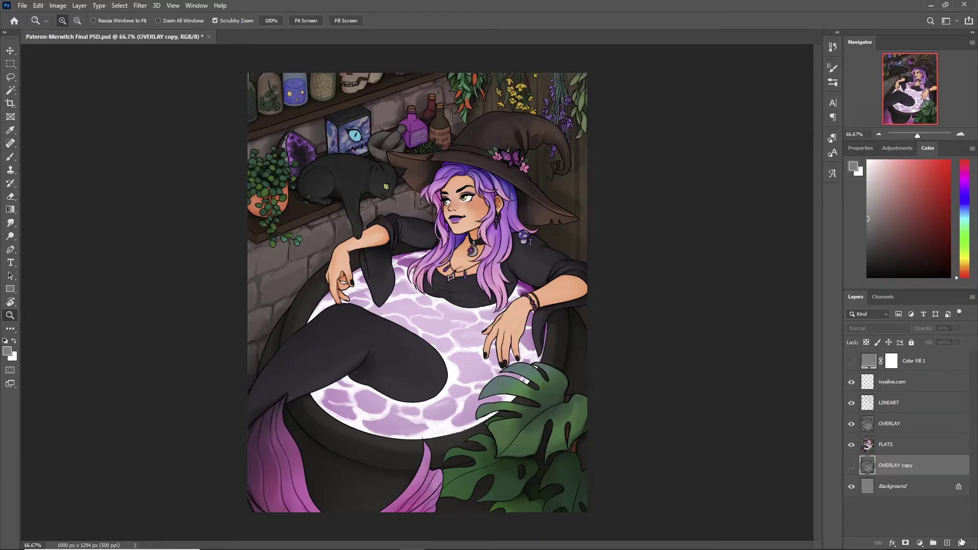
click(851, 468)
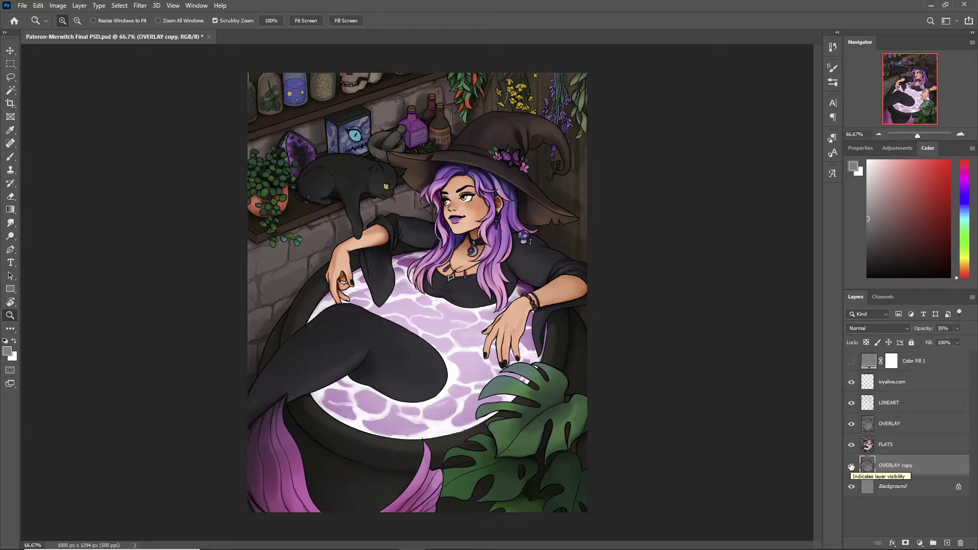
Reduce the OVERLAY layer's opacity to 61%.
click(887, 431)
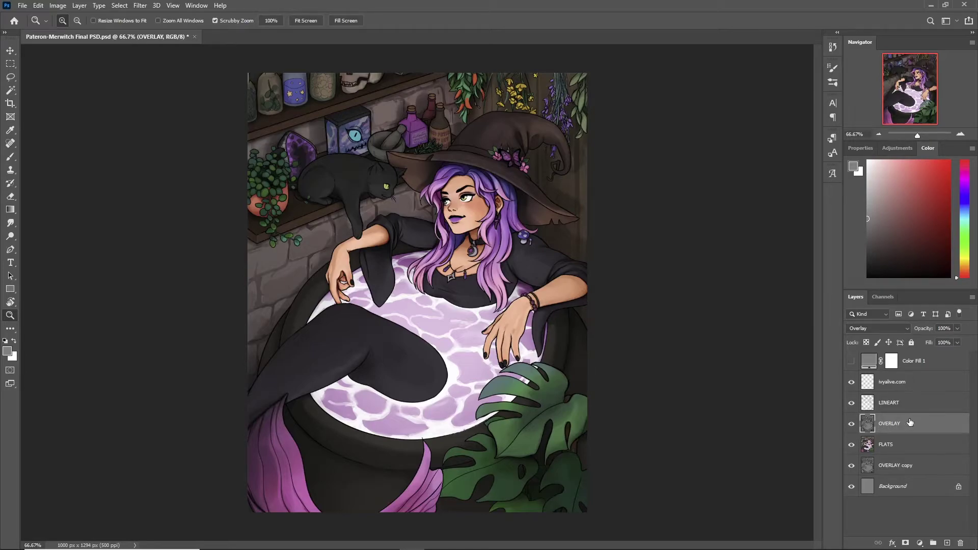
click(958, 328)
drag(943, 341, 940, 339)
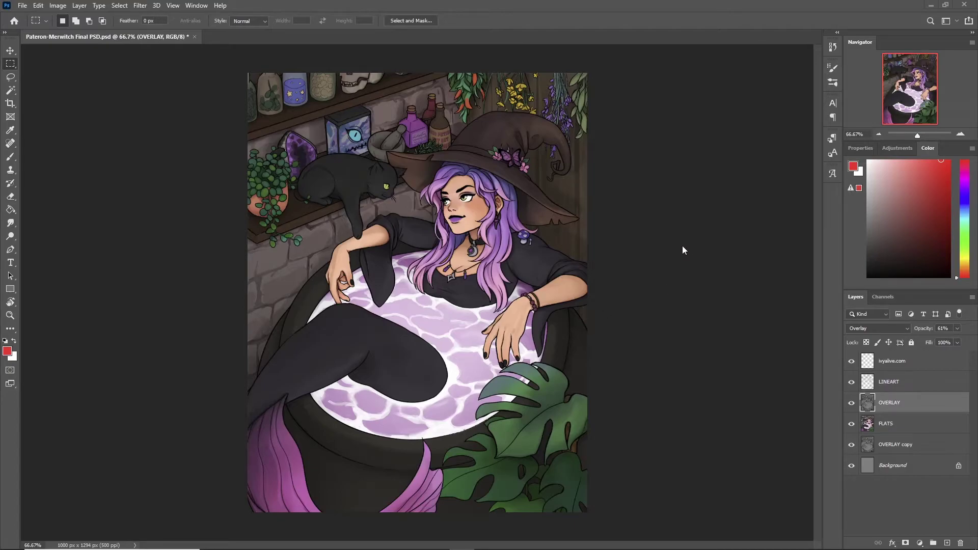
Add a Curves adjustment layer at the top of the layer stack, above the ivyalive.com layer.
click(859, 149)
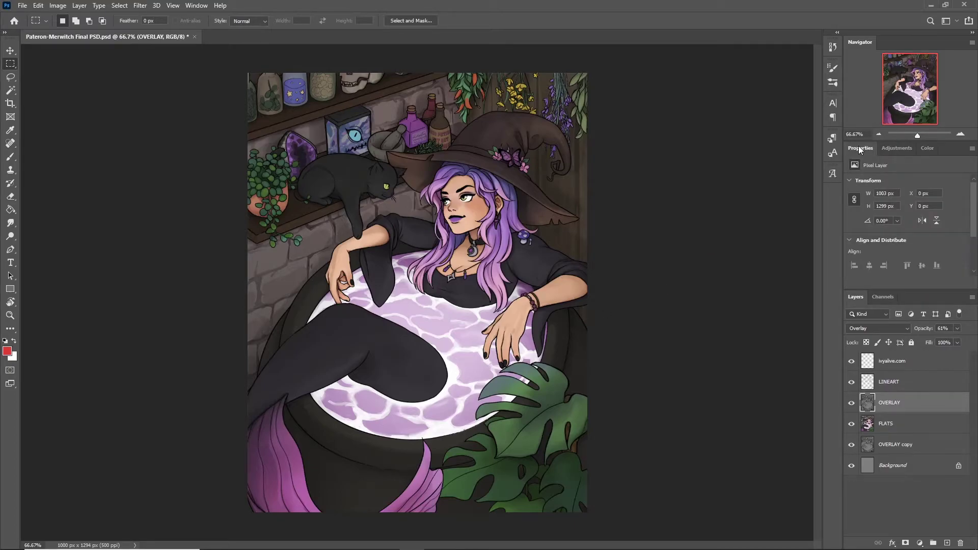
click(892, 148)
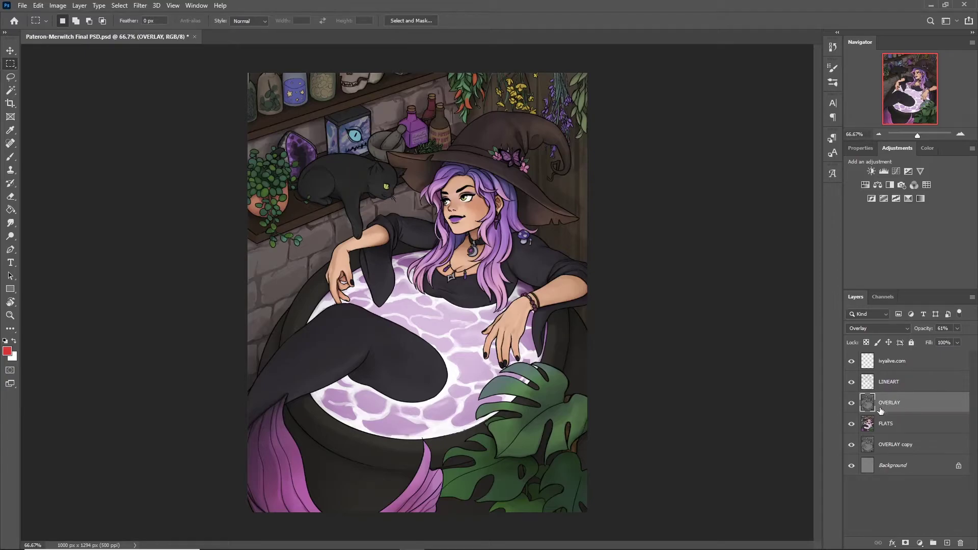
click(889, 365)
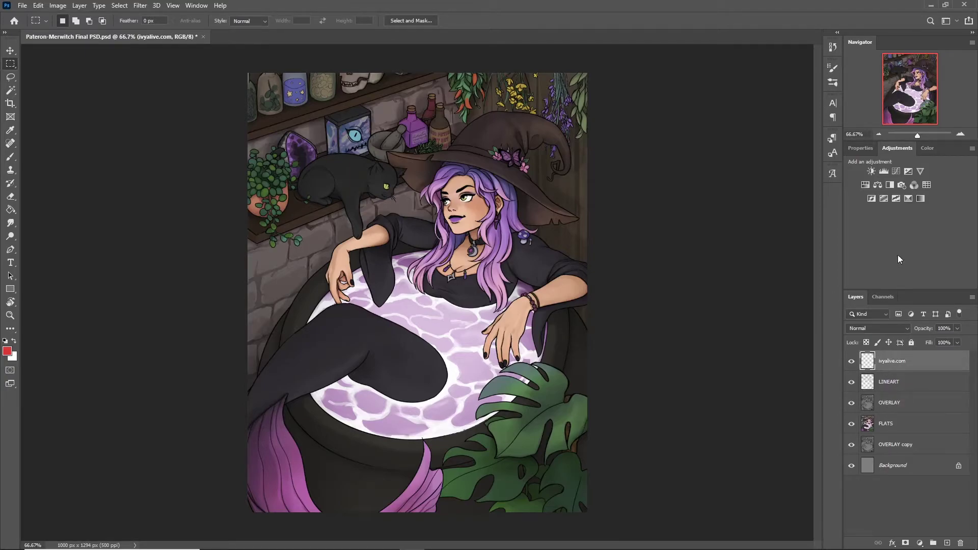
click(896, 172)
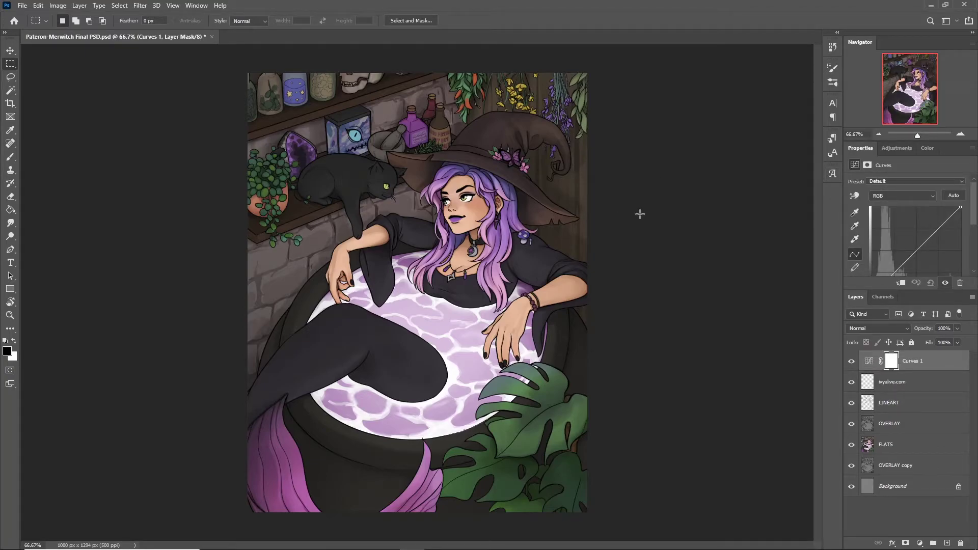
scroll(906, 239, down, 1)
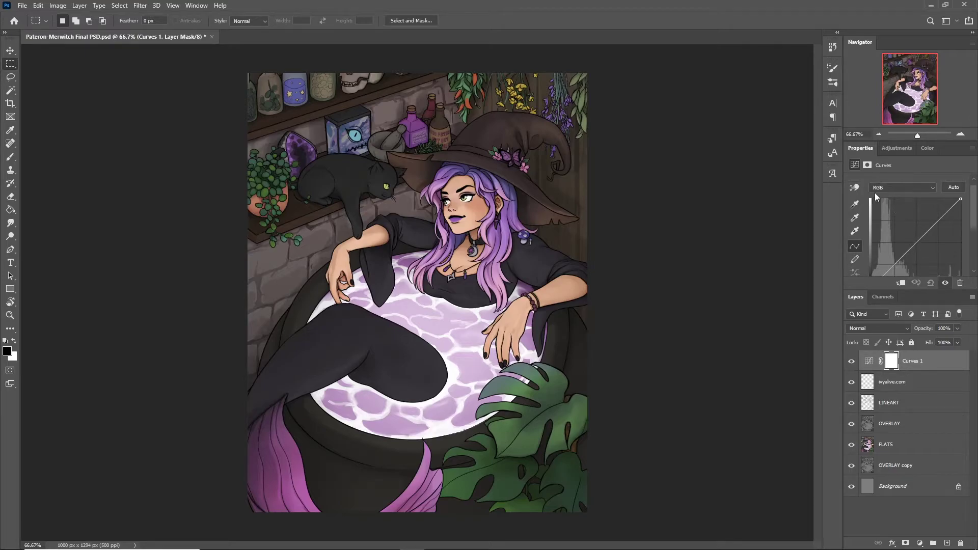
scroll(899, 233, down, 1)
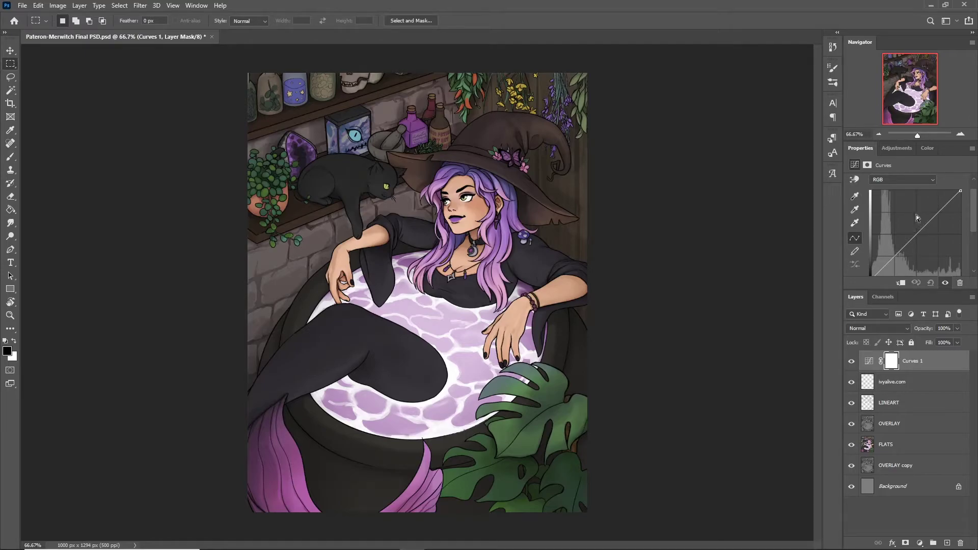
click(924, 224)
drag(924, 224, 921, 334)
scroll(889, 206, up, 1)
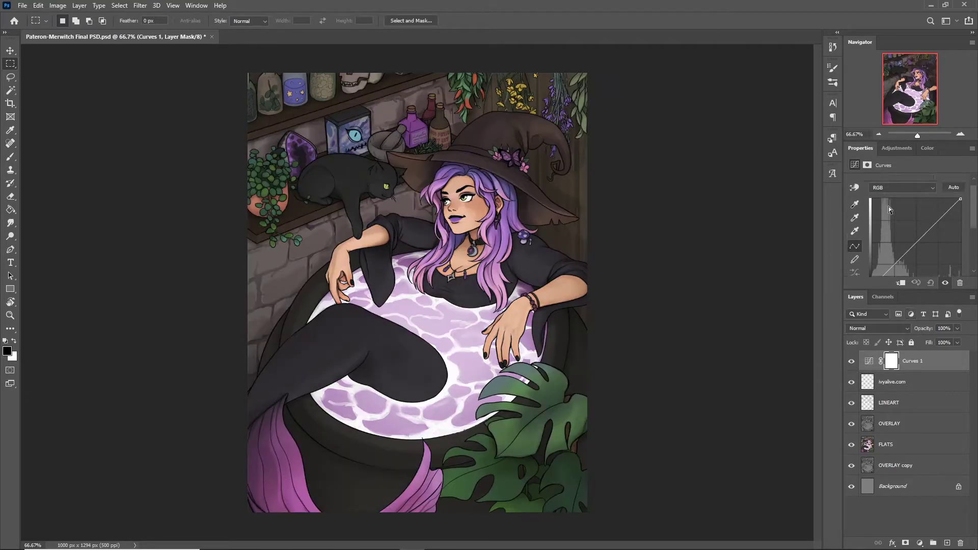
Display the Red channel's curve in the Curves adjustment.
click(891, 188)
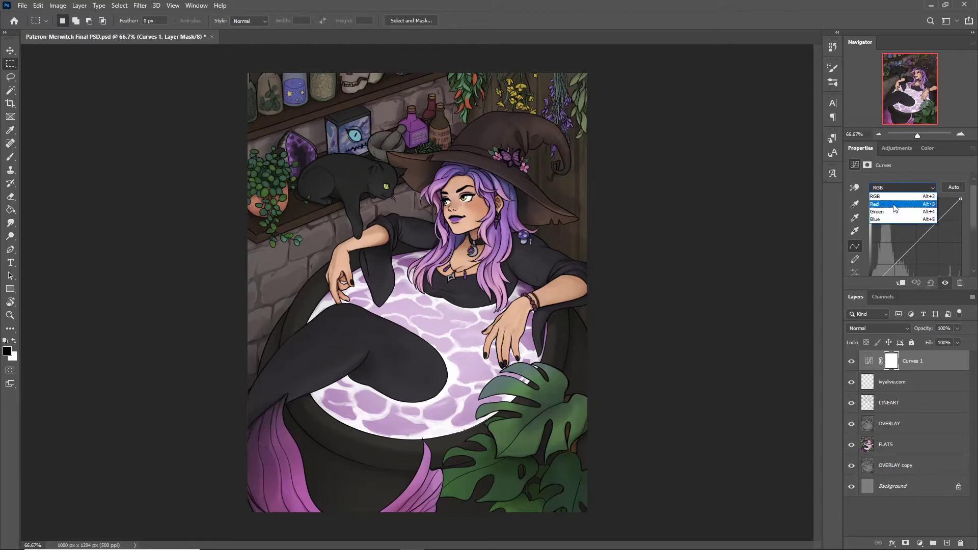
click(893, 204)
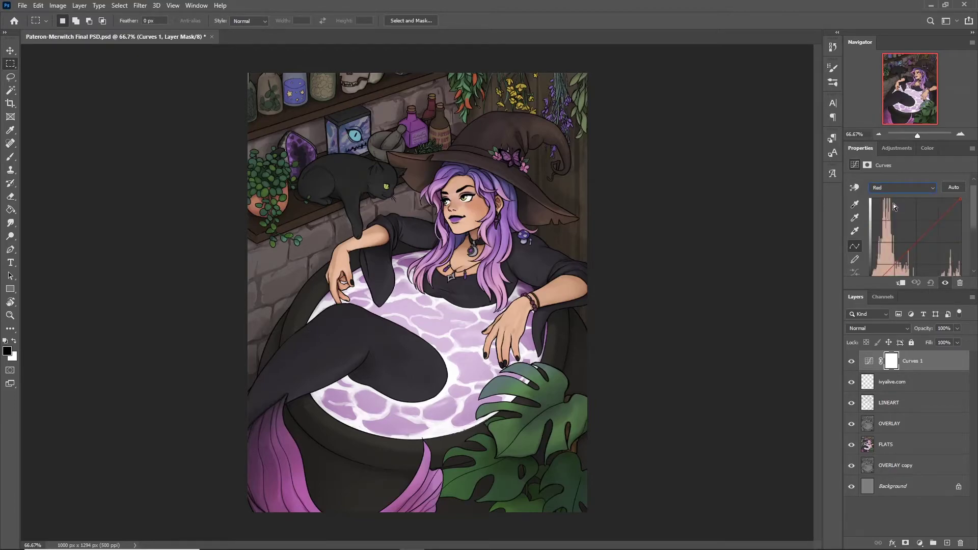
scroll(909, 212, down, 1)
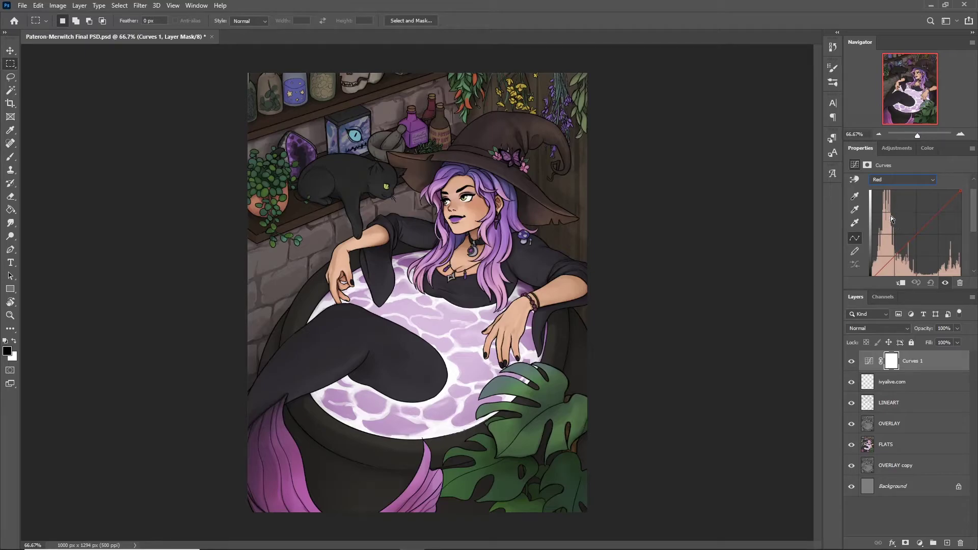
Shape the Green channel's curve with two points, lifting the shadows slightly and pulling the highlights down.
click(897, 179)
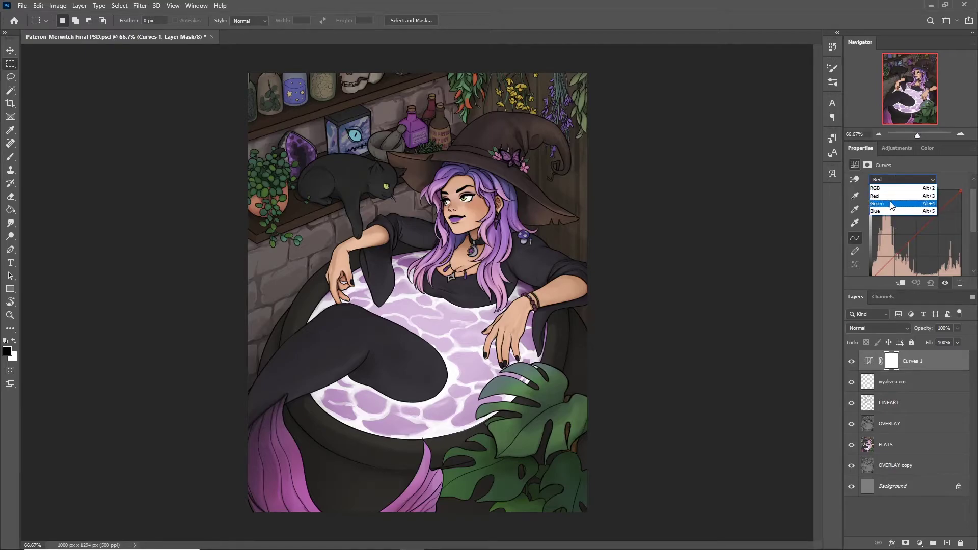
click(897, 202)
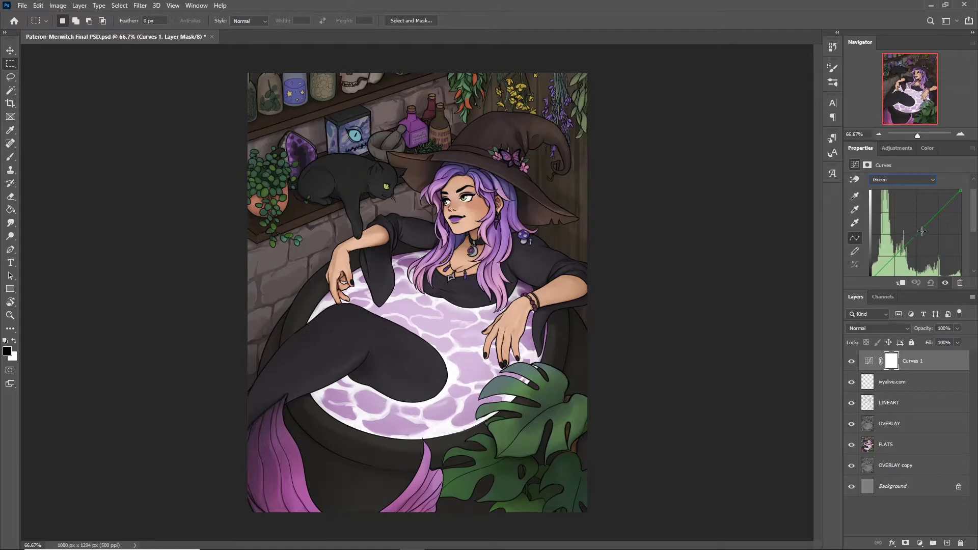
drag(922, 233, 924, 240)
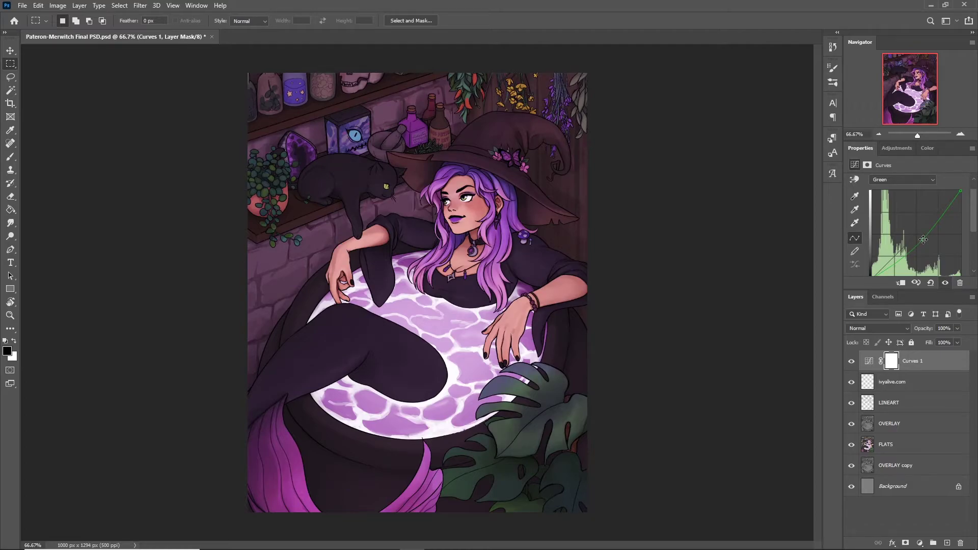
drag(923, 239, 904, 235)
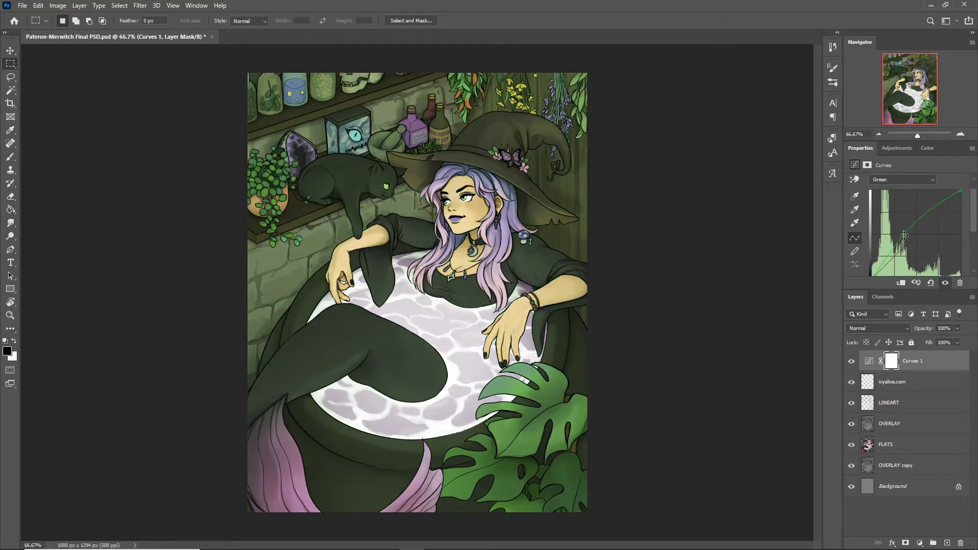
drag(904, 235, 935, 220)
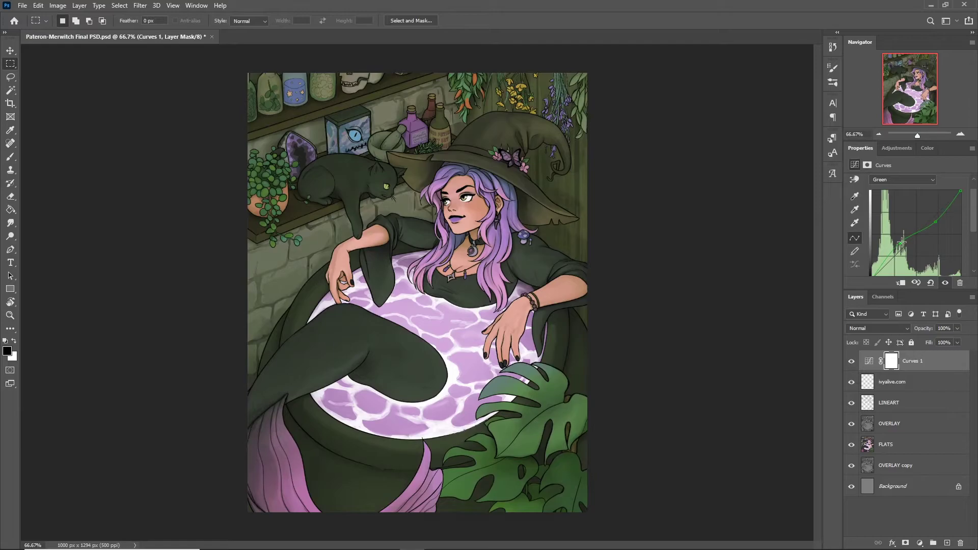
drag(902, 242, 897, 251)
click(937, 221)
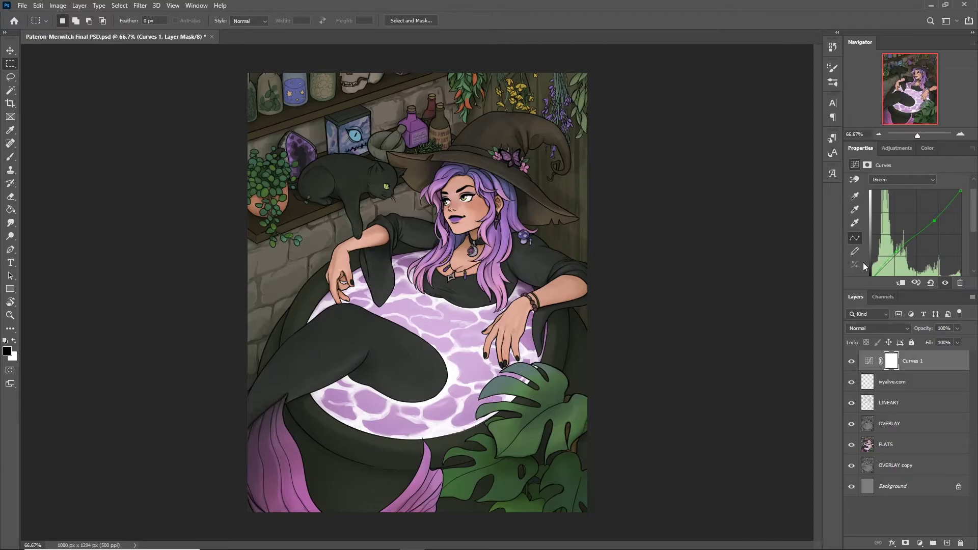
Shape the Blue channel's curve with a raised point in the shadows and a second point in the highlights.
click(885, 181)
click(892, 211)
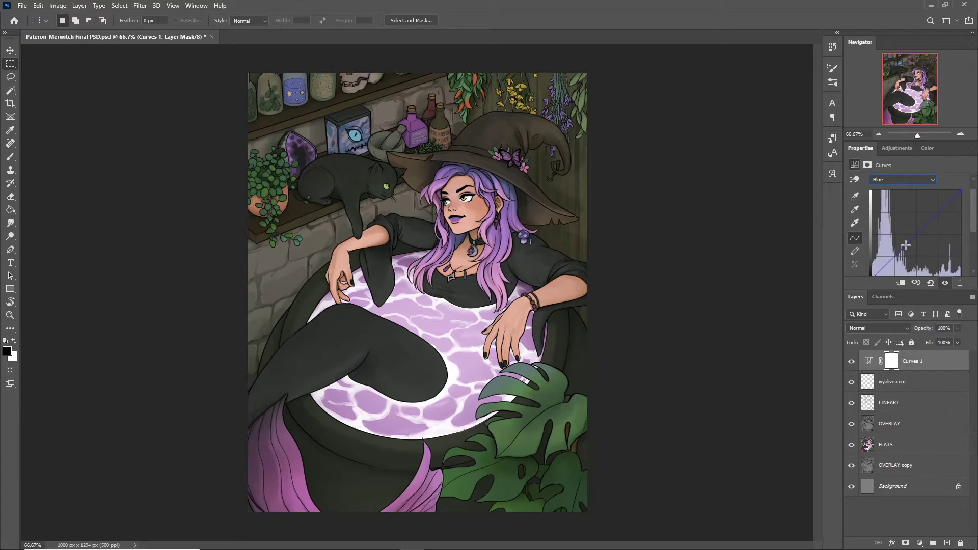
drag(905, 245, 904, 241)
drag(936, 222, 904, 251)
ctrl+click(929, 215)
click(934, 214)
Add a shadow point and a highlight point to the Red curve, and compare the illustration with and without the Curves adjustment.
click(915, 180)
click(902, 194)
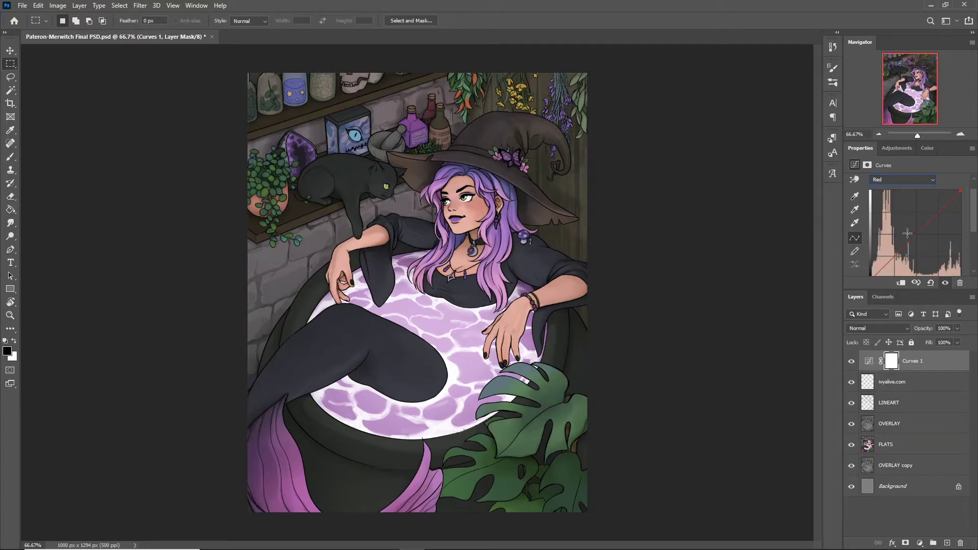
click(910, 245)
click(930, 219)
click(850, 363)
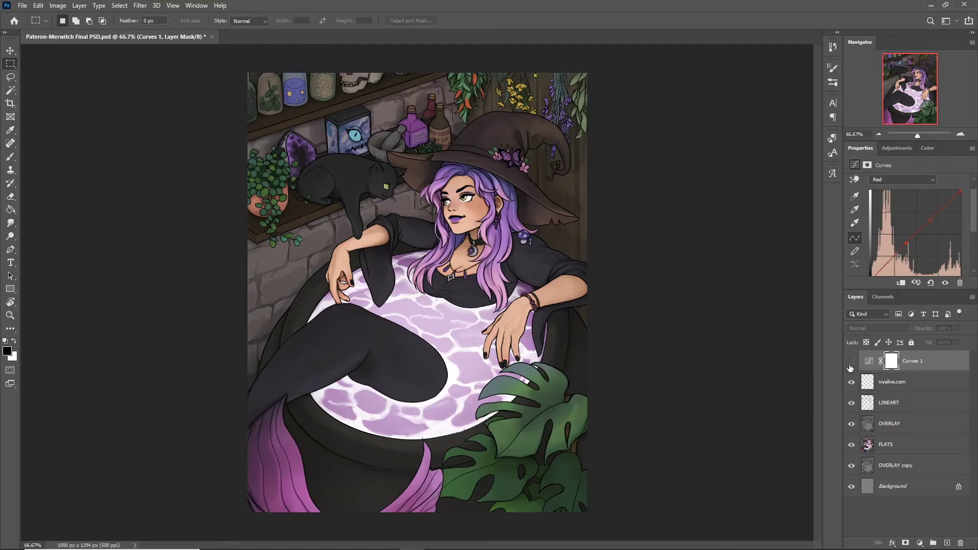
click(851, 363)
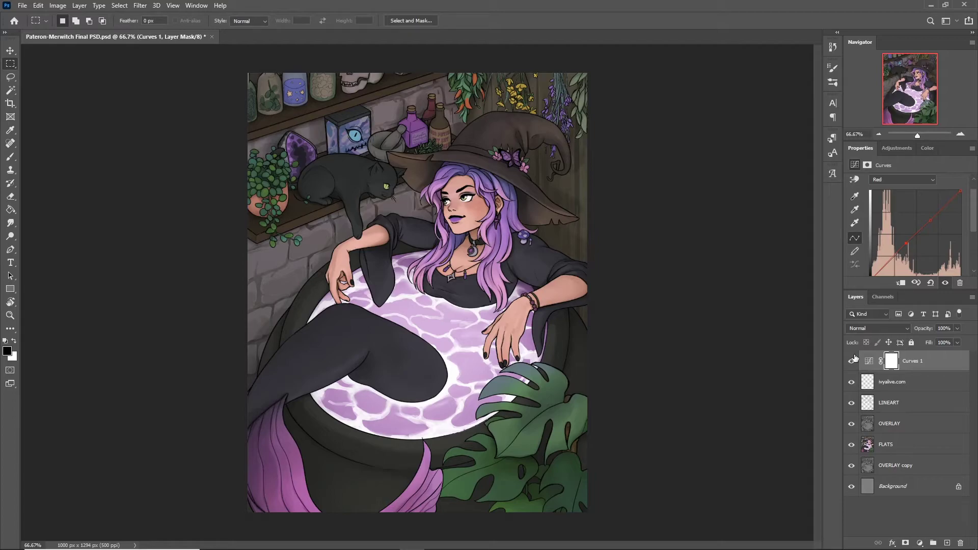
Copy the entire OVERLAY layer and paste it as a new layer at the top of the stack, above Curves 1.
click(902, 423)
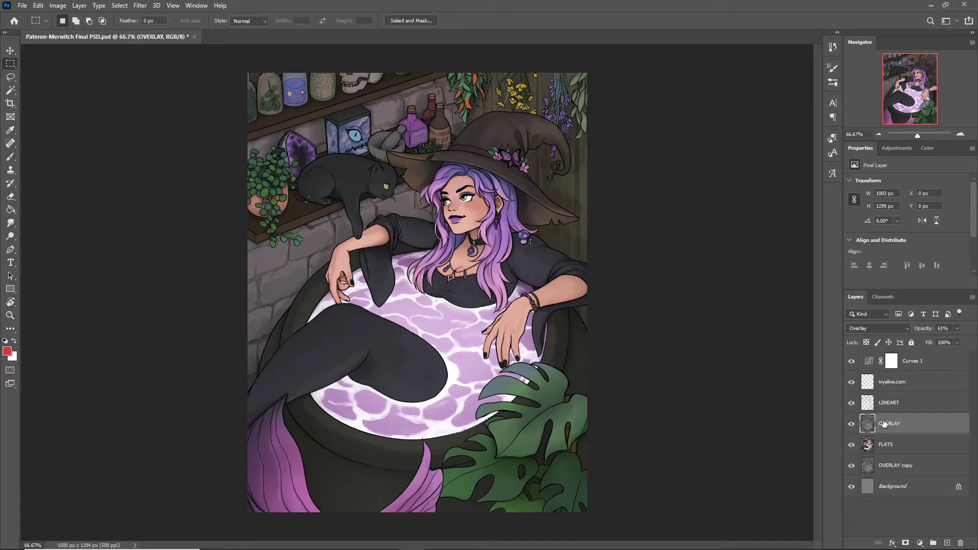
key(ctrl+a)
key(ctrl+c)
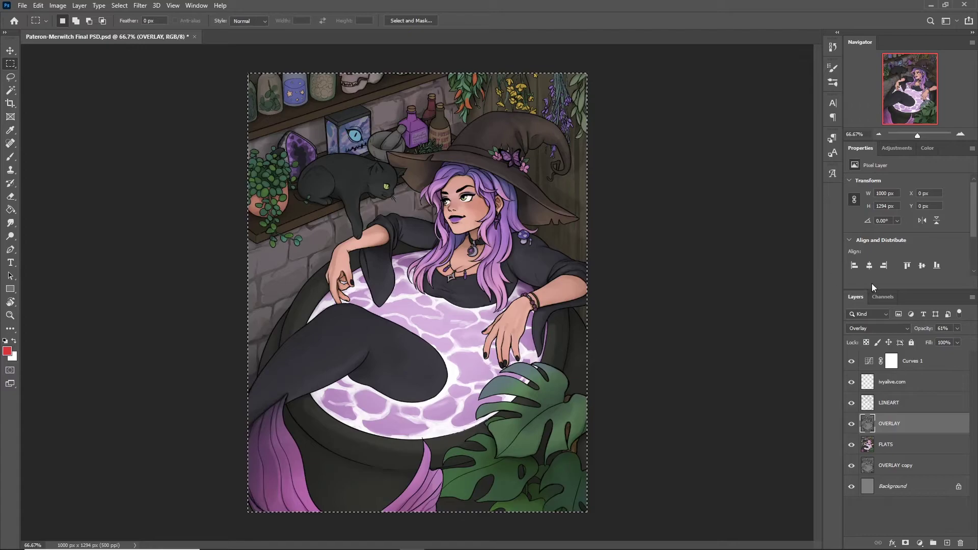
key(alt+bracketright)
key(ctrl+v)
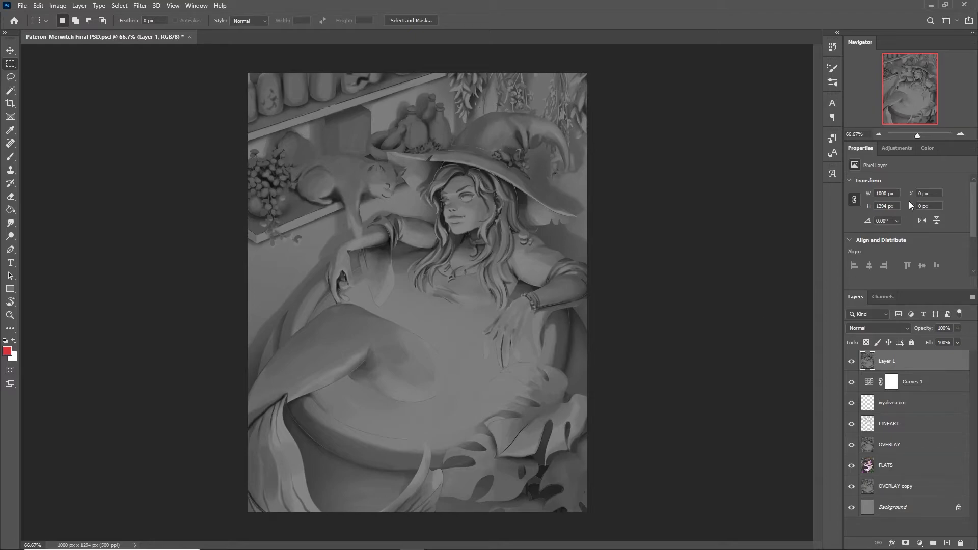
Add a Gradient Map adjustment layer above the pasted gray layer and set its dark gradient stop to black (000000).
click(900, 152)
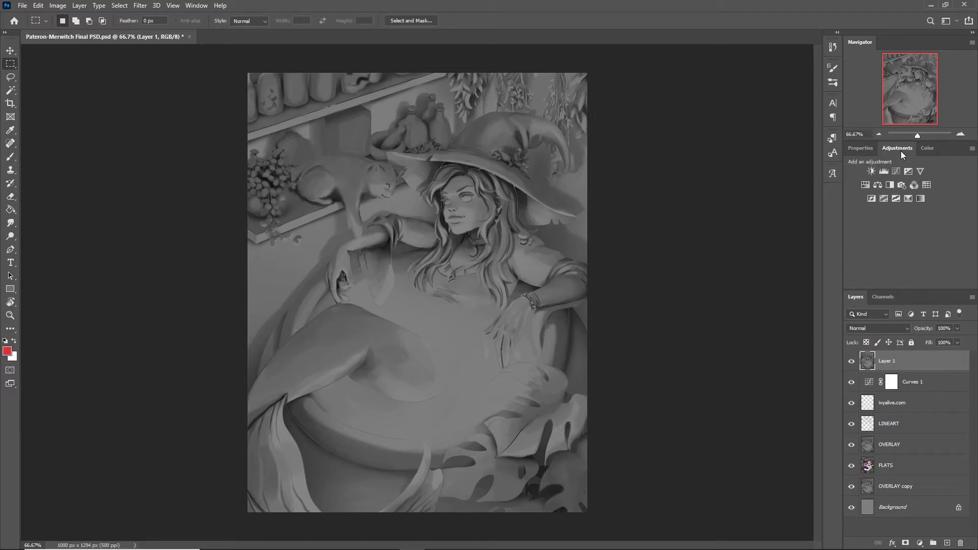
click(922, 199)
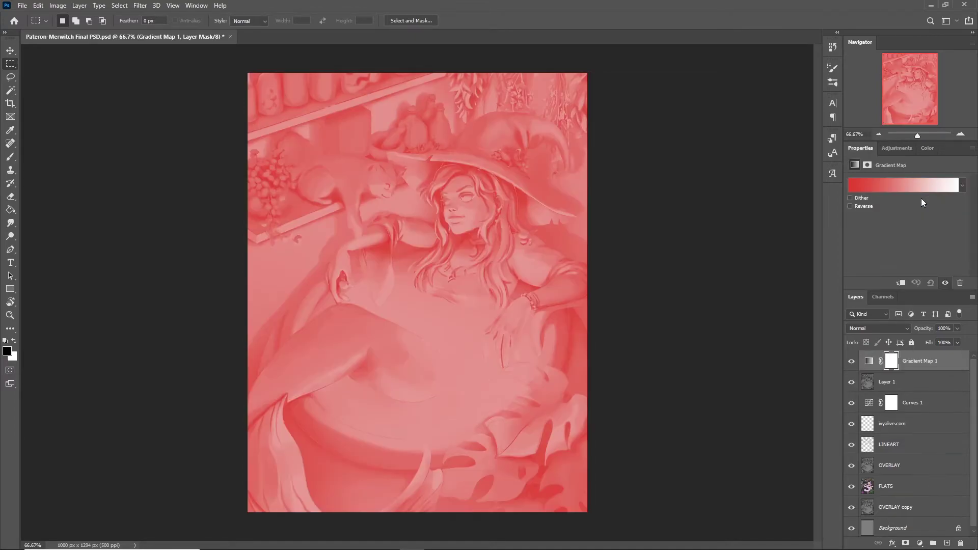
click(909, 186)
drag(701, 148, 702, 155)
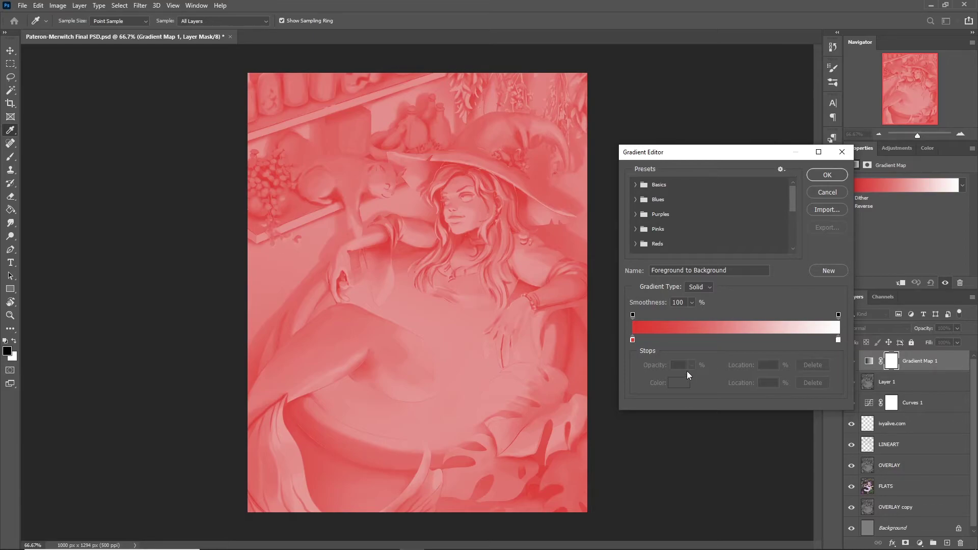
double_click(632, 340)
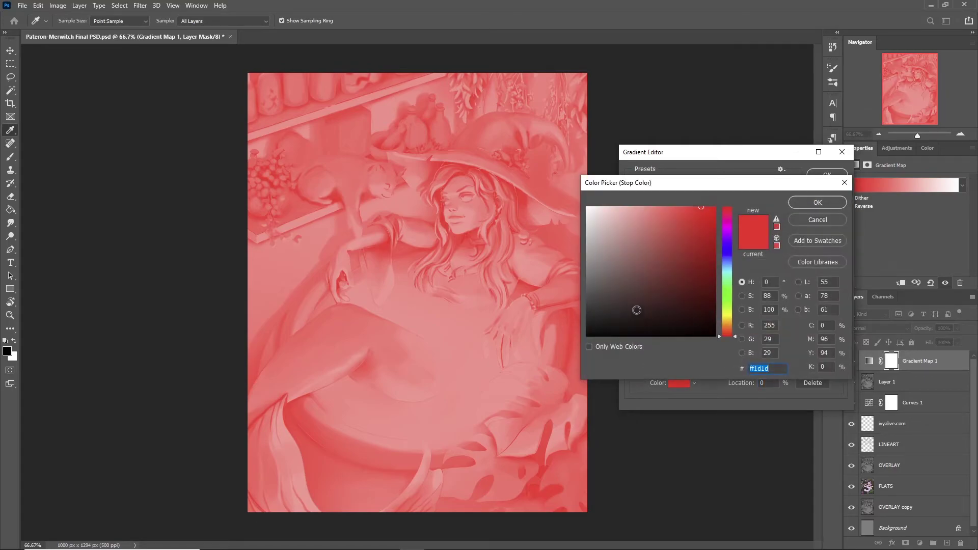
text(000000)
click(821, 203)
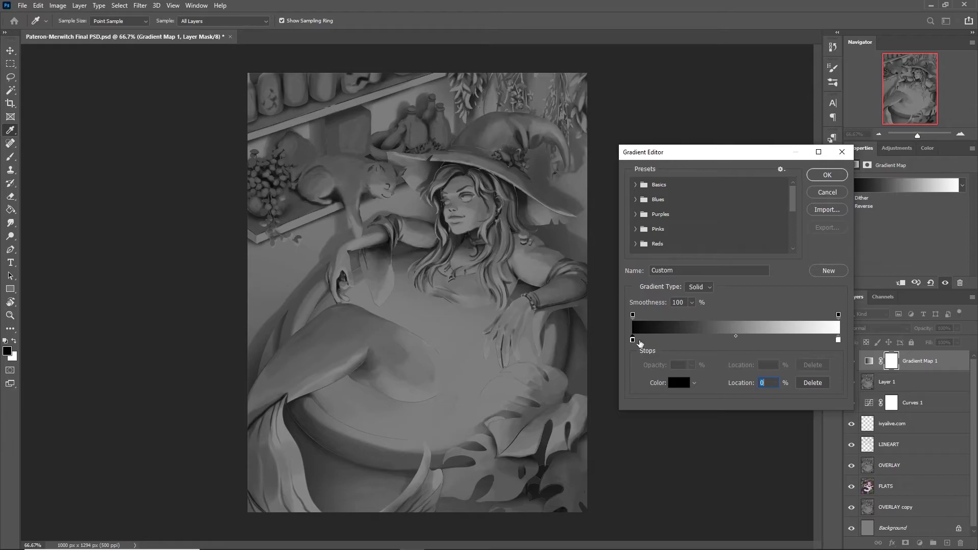
Change the gradient's dark stop to dark green (13361b).
double_click(633, 340)
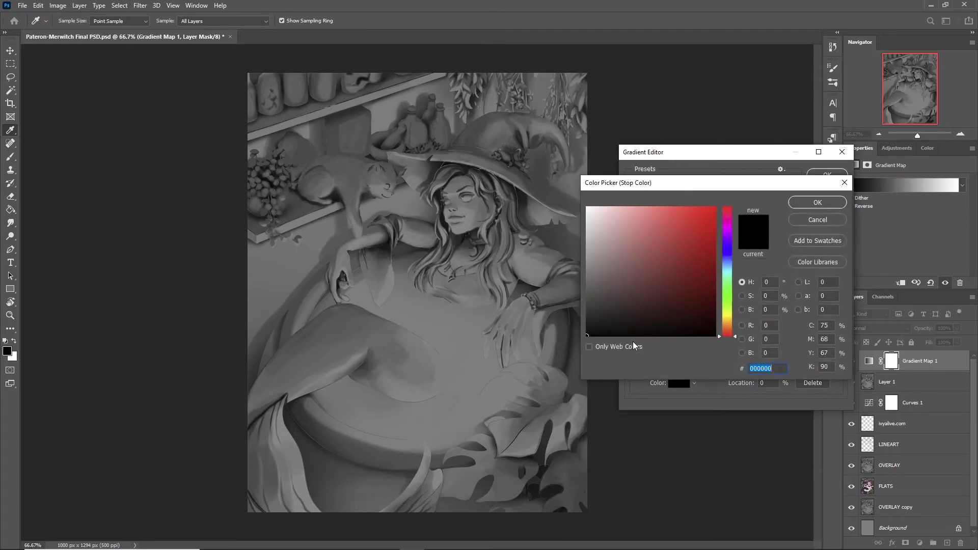
click(726, 251)
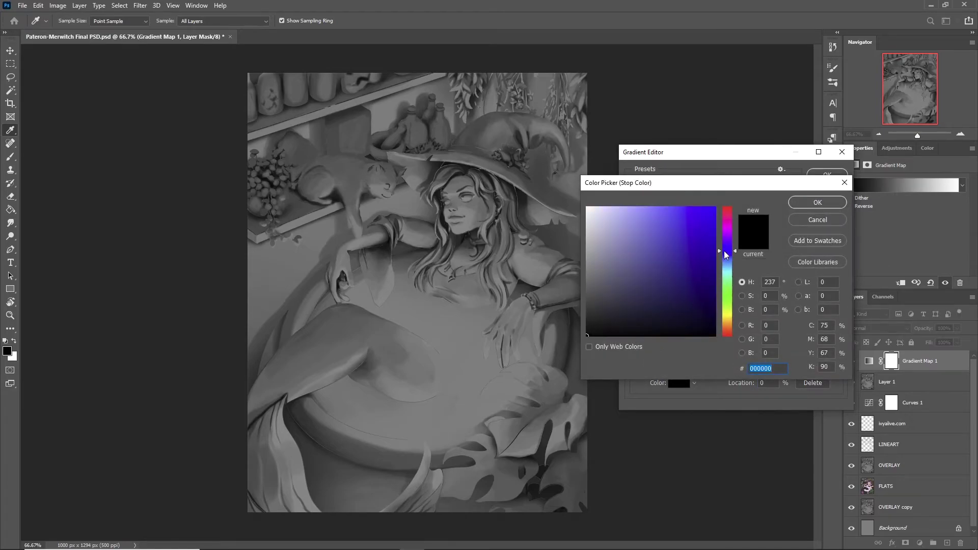
click(726, 288)
click(663, 275)
mouse_move(663, 275)
mouse_down()
mouse_move(660, 302)
mouse_move(671, 309)
mouse_up()
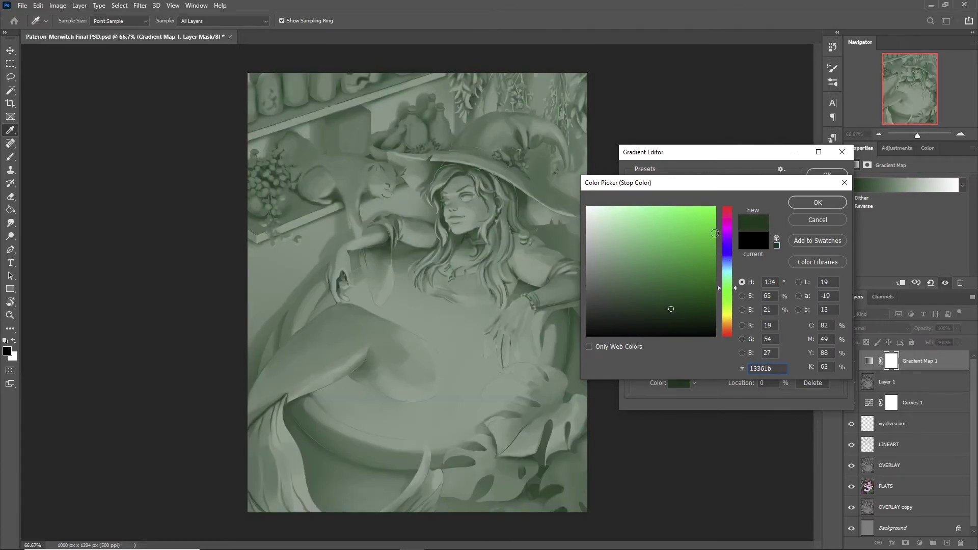
click(808, 201)
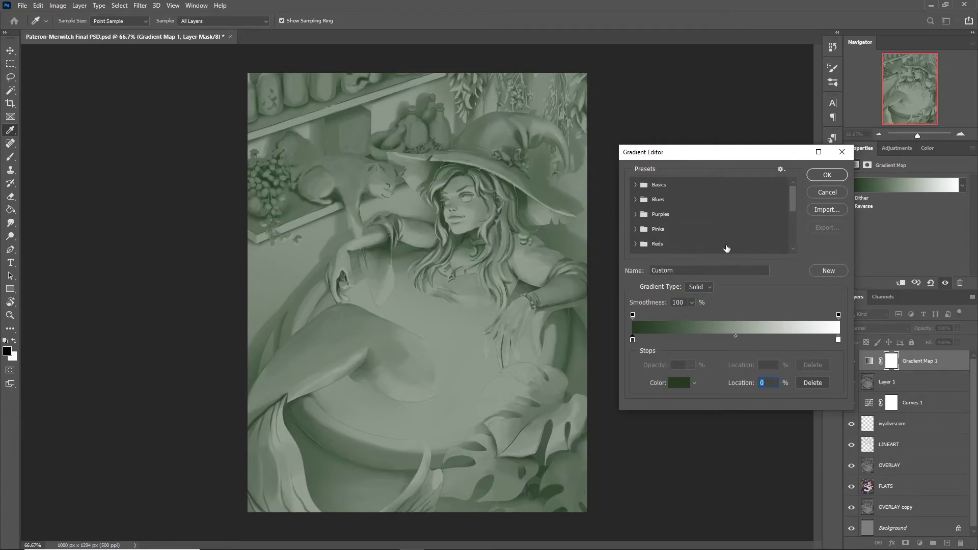
Add a middle stop at 48% of the gradient and color it pink (d962b9).
click(733, 339)
double_click(733, 339)
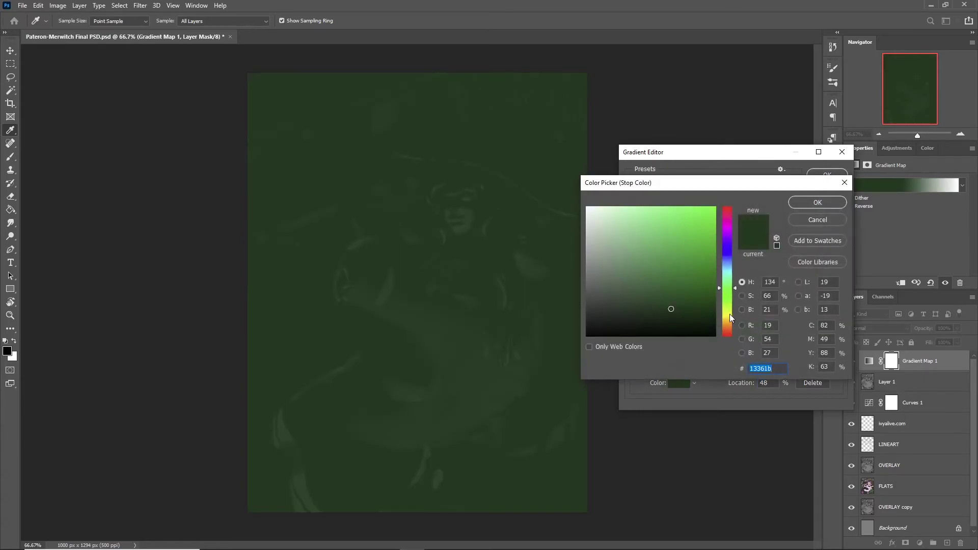
click(729, 222)
click(658, 226)
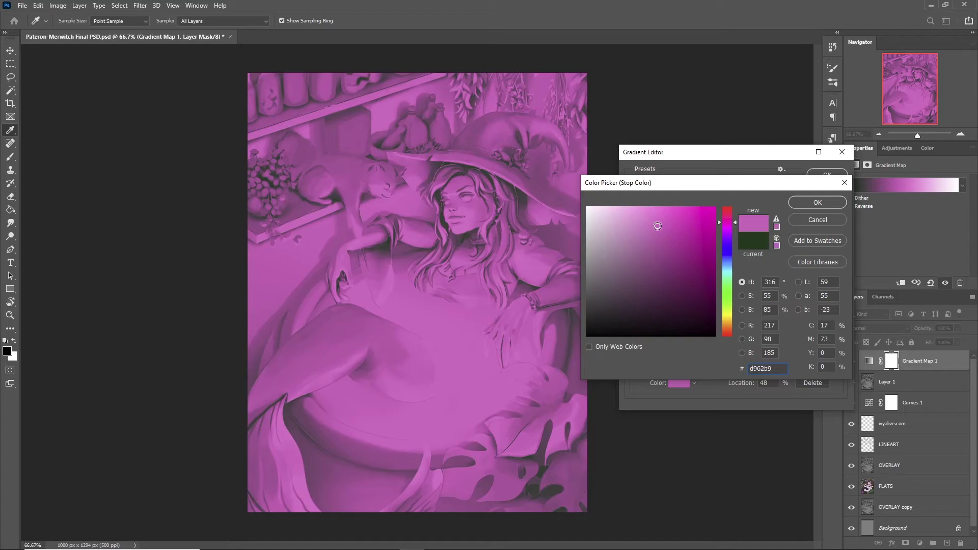
click(799, 203)
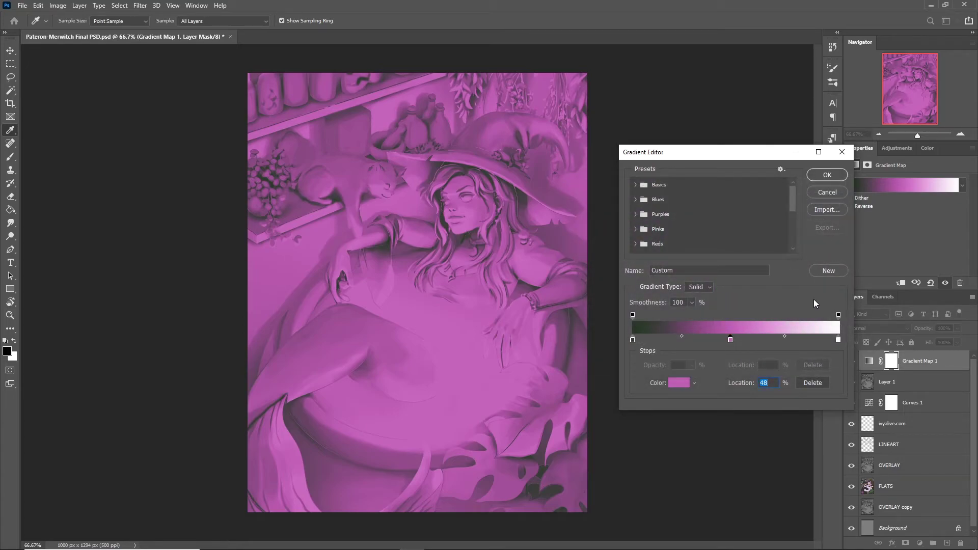
Set the gradient's white end stop to 50% brightness gray, and move the pink stop to the 36% location.
double_click(839, 340)
click(770, 309)
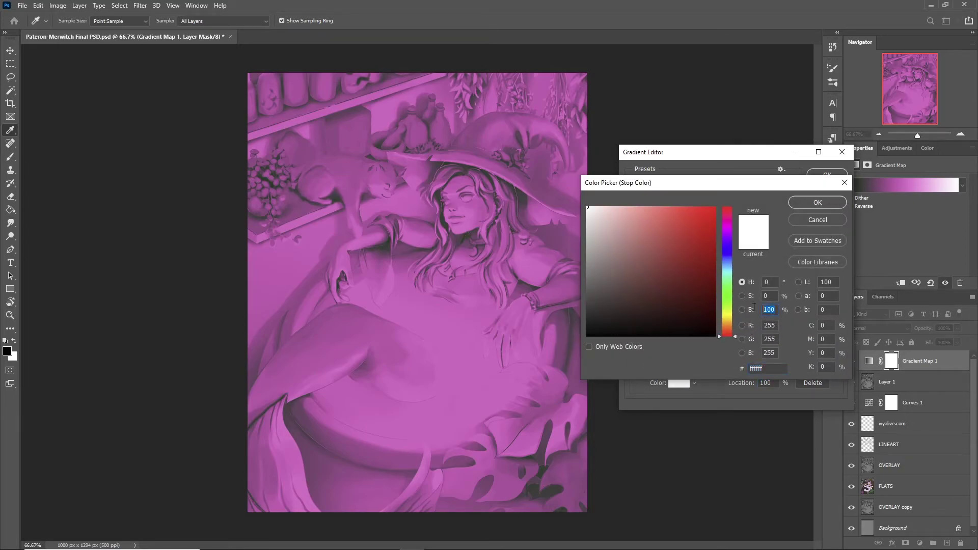
text(50)
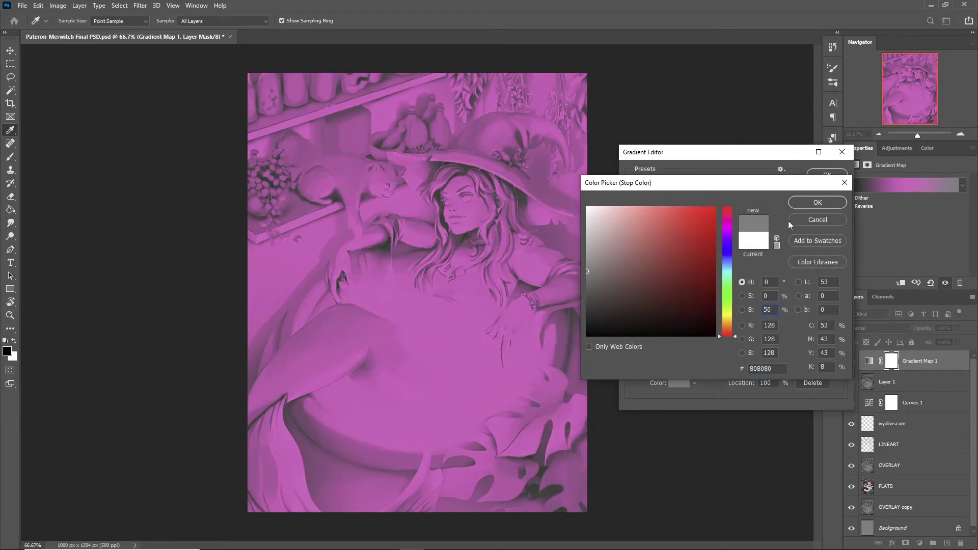
click(811, 200)
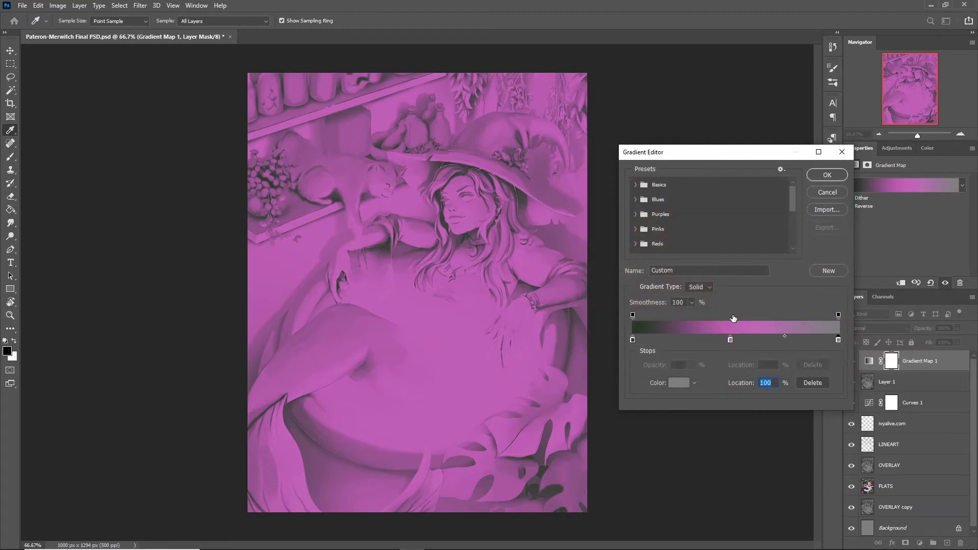
drag(731, 341, 707, 340)
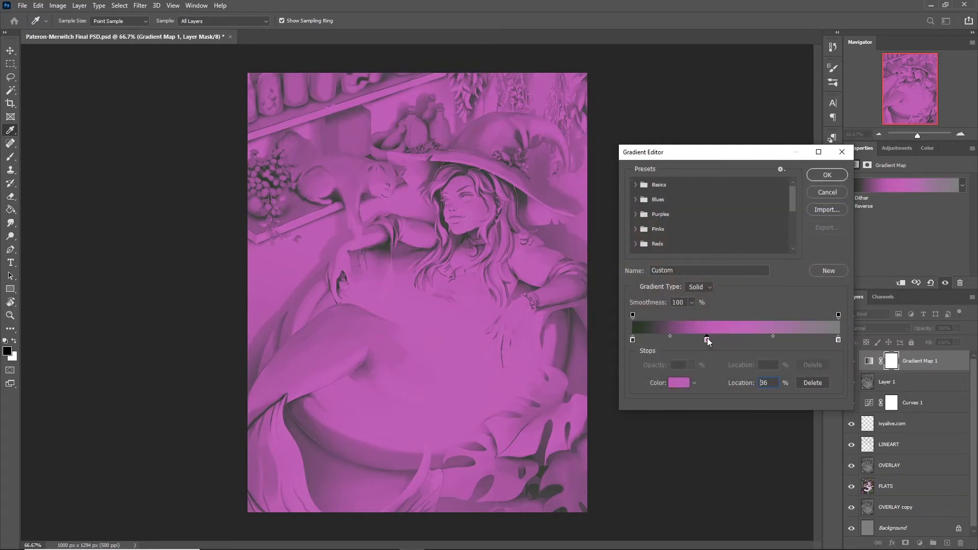
Move the gradient's gray end stop to 53% and darken the pink stop to a74a8e.
drag(819, 341, 742, 341)
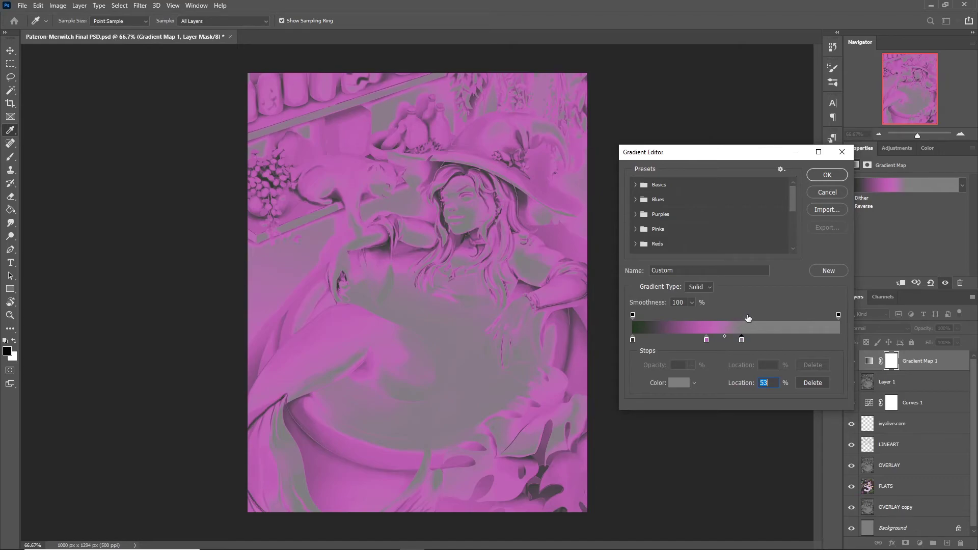
double_click(707, 340)
click(640, 251)
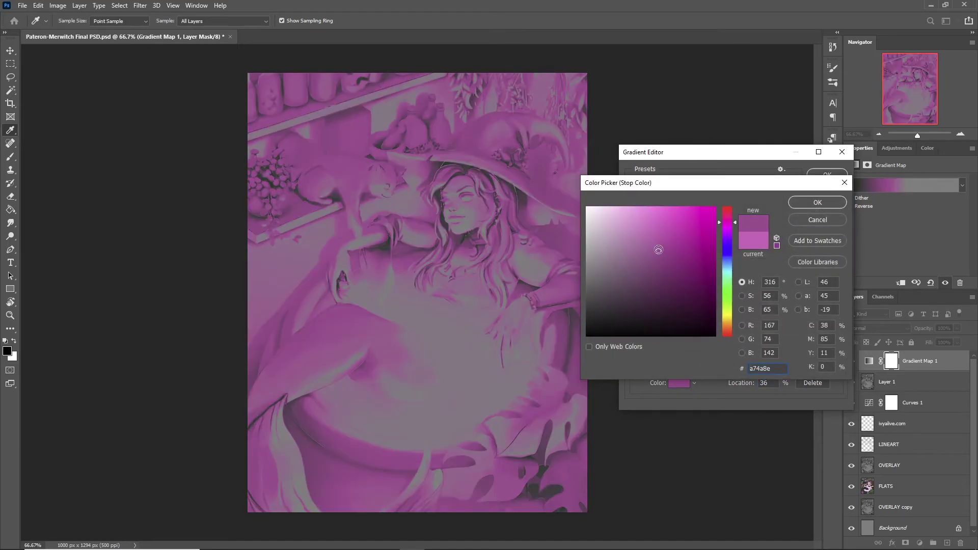
click(815, 202)
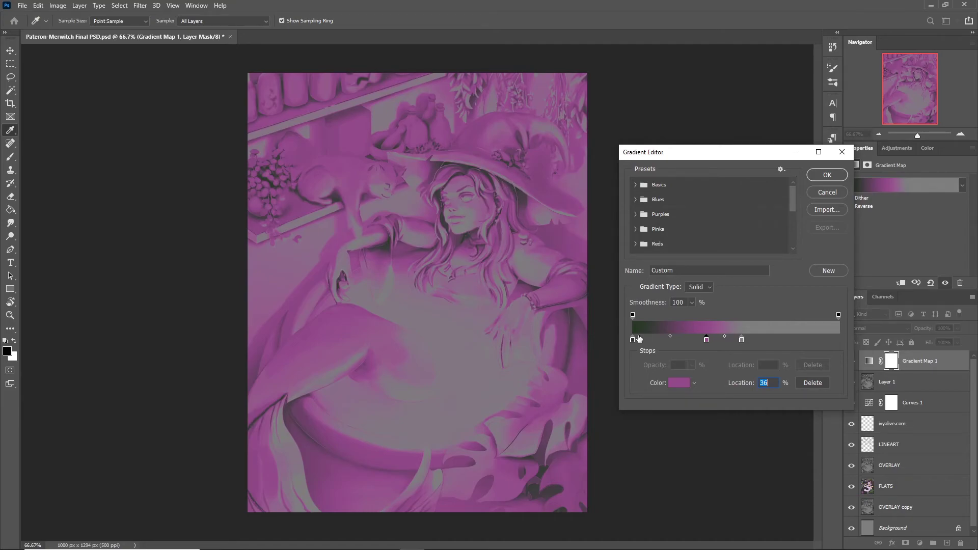
Move the dark green stop to 13% and add a very dark blue stop at 0% of the gradient.
text(0)
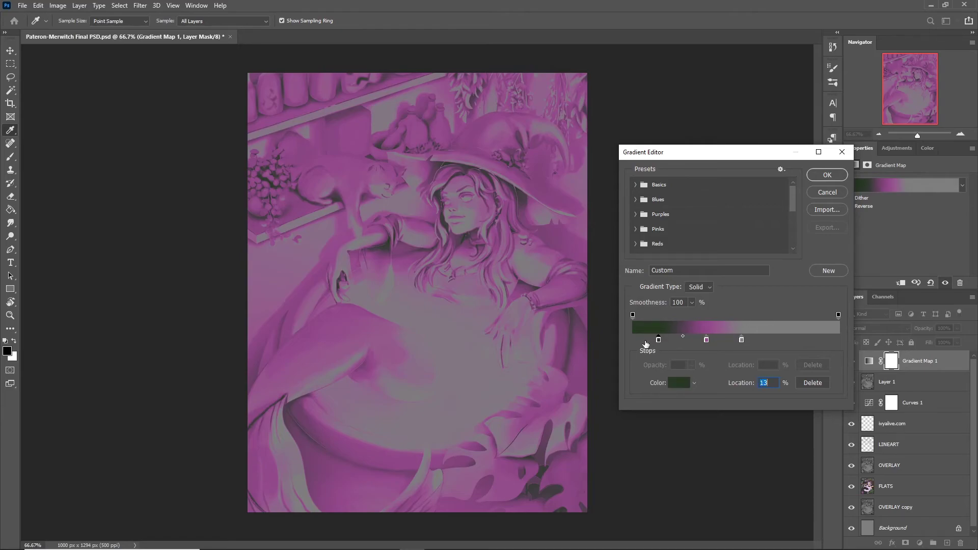
double_click(633, 339)
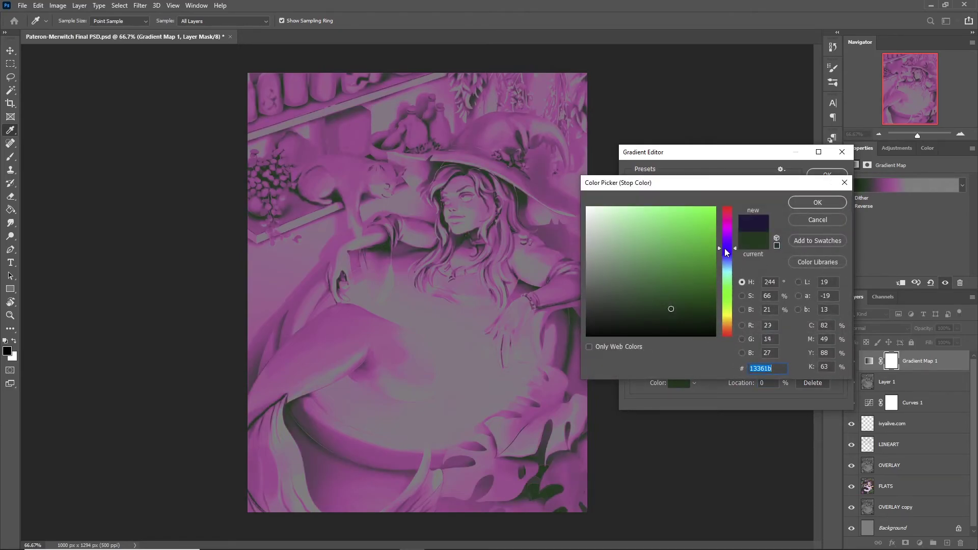
click(726, 249)
click(705, 320)
click(796, 206)
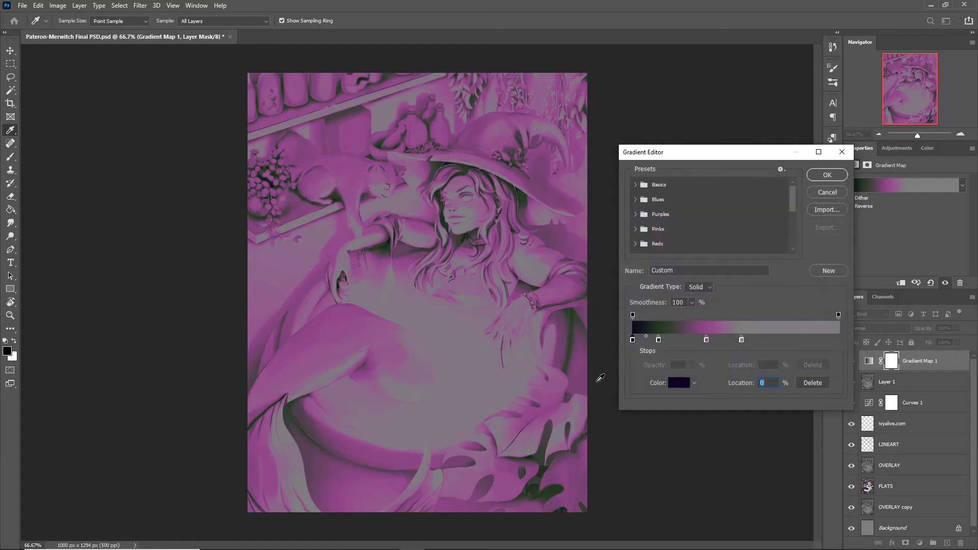
Move the dark green stop to the 20% location and accept the gradient.
click(671, 339)
drag(672, 340, 677, 340)
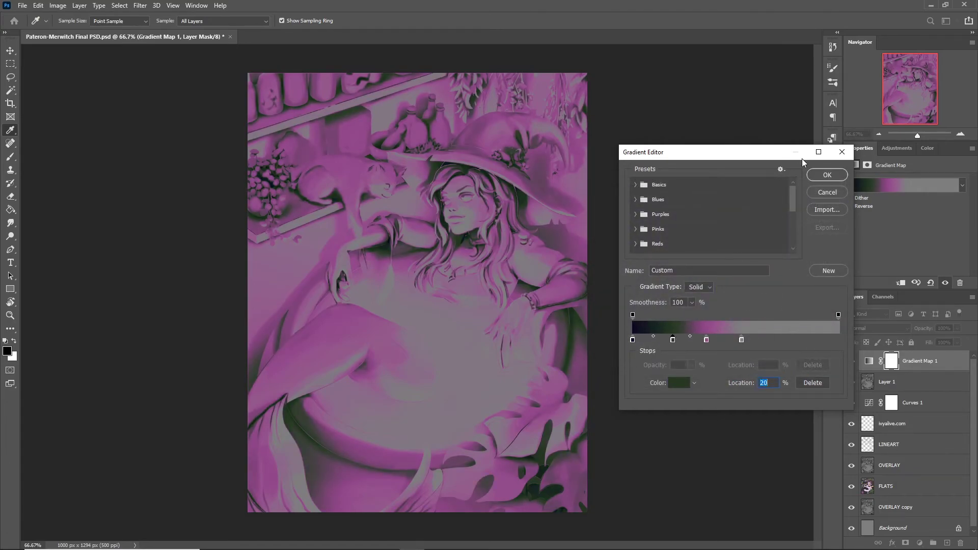
click(827, 175)
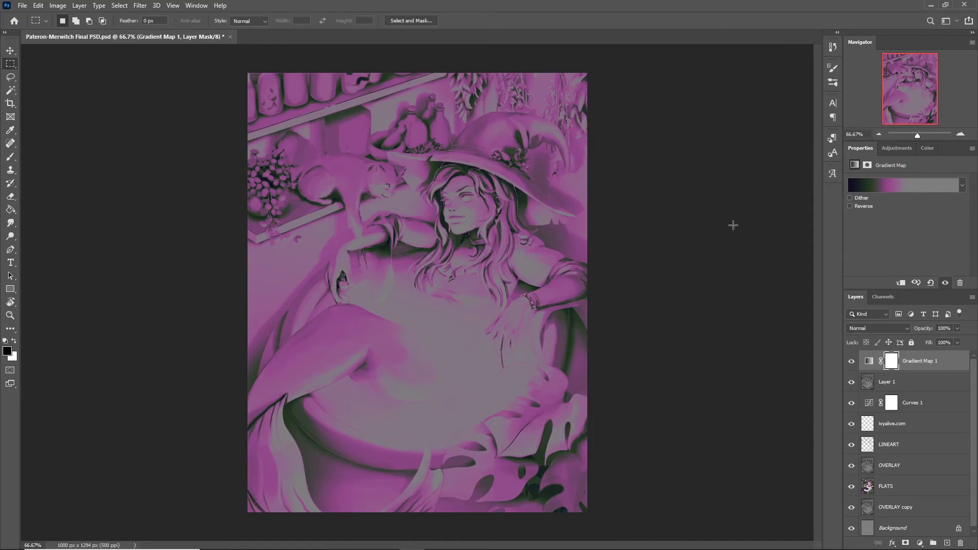
Clip the Gradient Map adjustment layer to the gray Layer 1 beneath it.
right_click(912, 363)
click(928, 361)
right_click(928, 365)
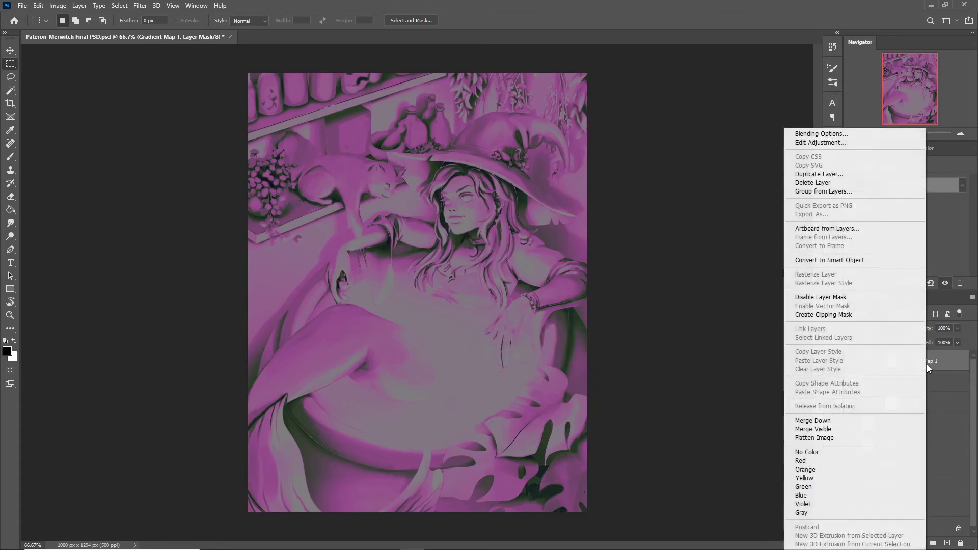
click(846, 316)
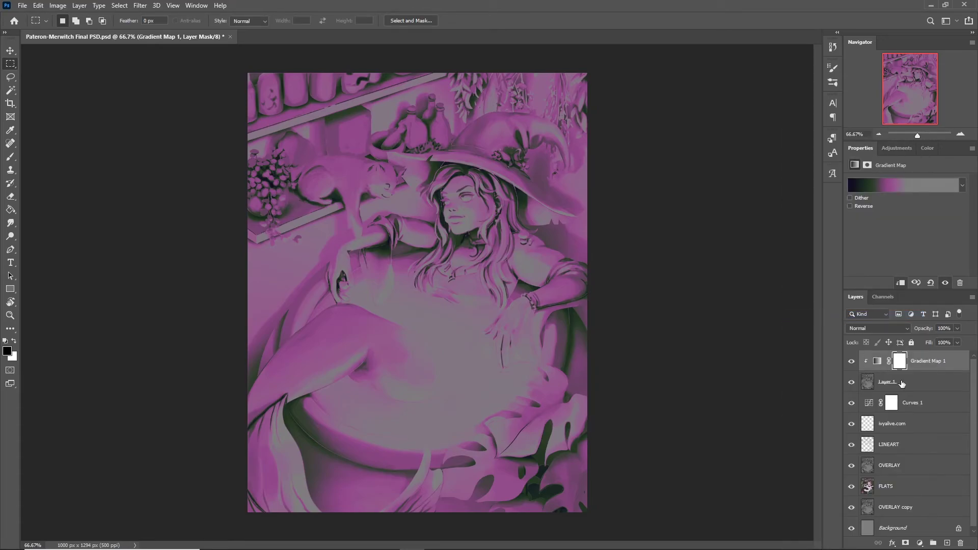
Set the blending mode of the gray Layer 1 to Overlay.
click(931, 390)
click(900, 328)
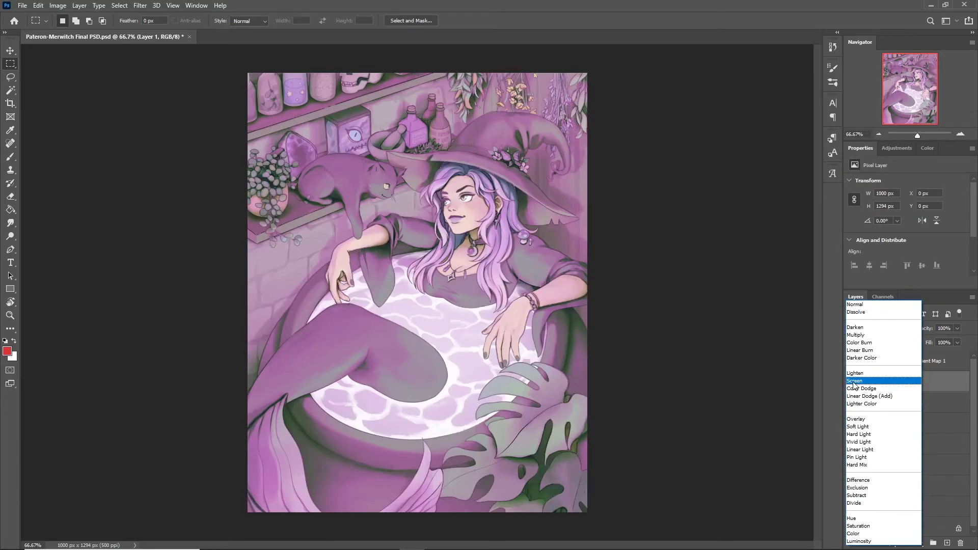
click(859, 421)
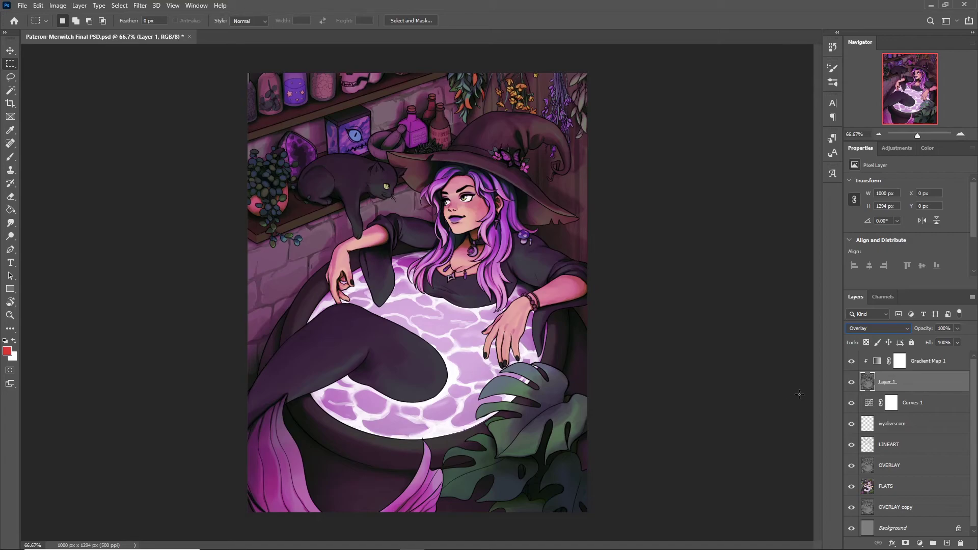
Recolor the Gradient Map's pink stop at 36% to muted blue (535cb0) and accept the gradient.
click(936, 365)
click(891, 183)
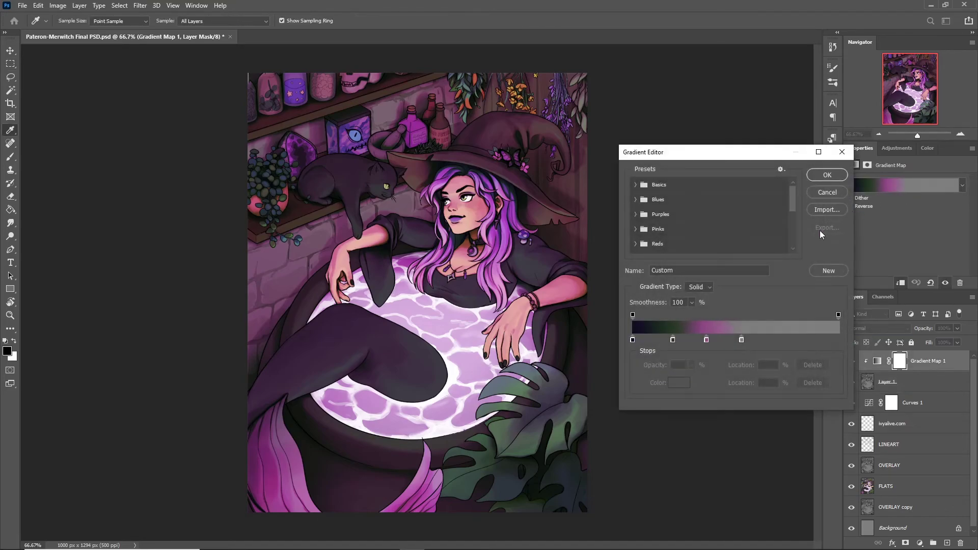
double_click(706, 339)
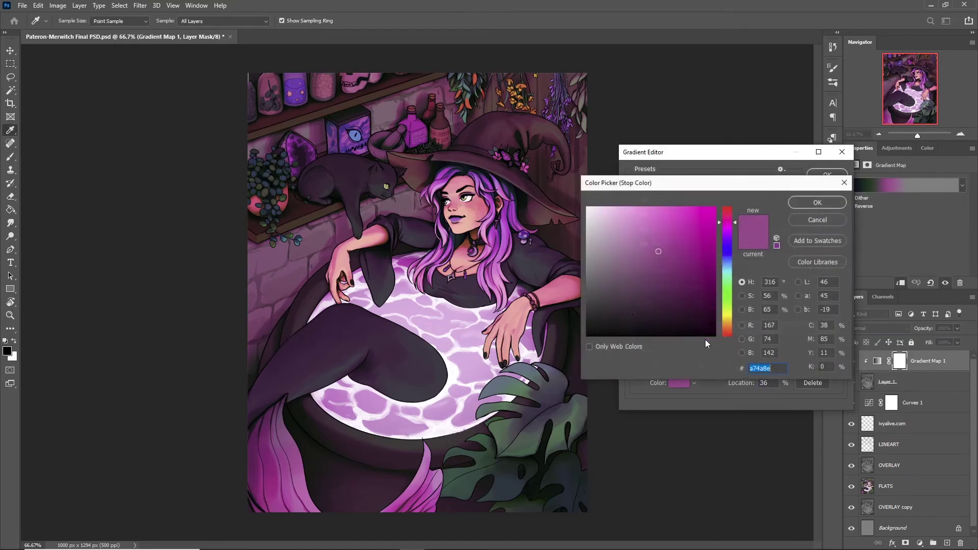
click(729, 328)
click(693, 256)
text(303a9d)
click(659, 243)
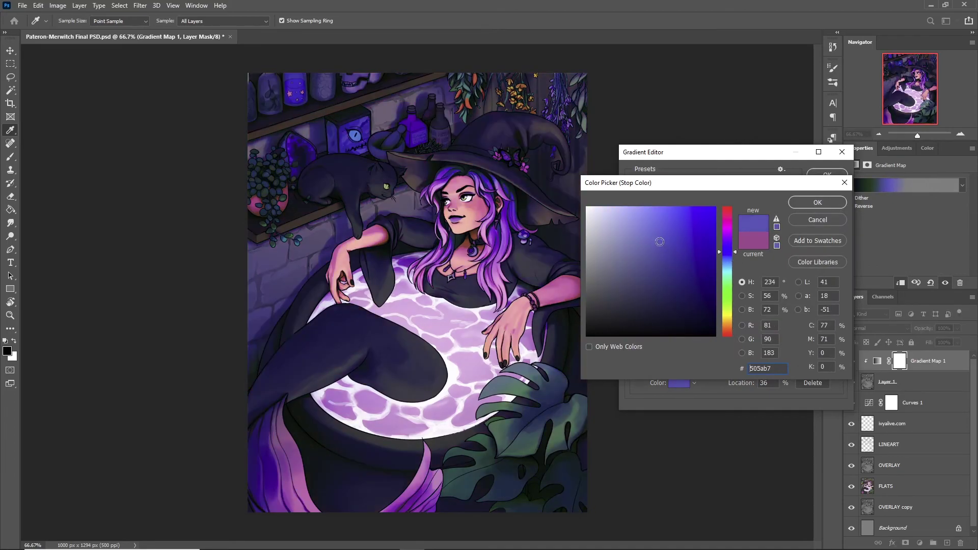
drag(629, 240, 633, 252)
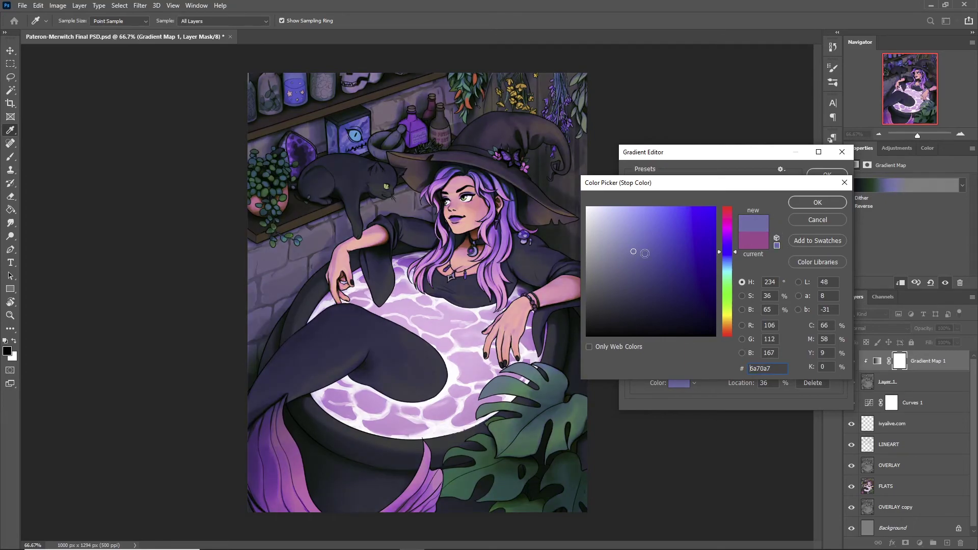
click(651, 252)
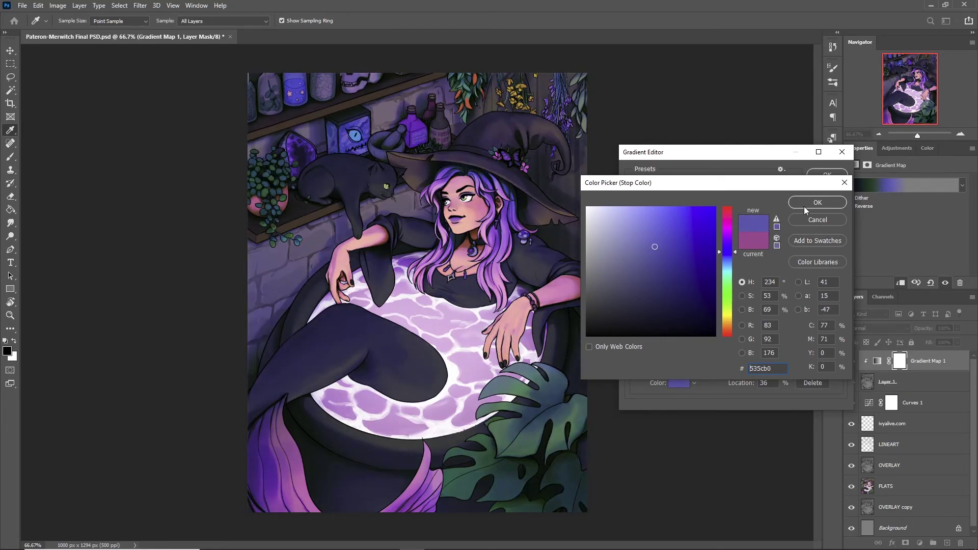
click(818, 202)
click(828, 174)
Lower the opacity of the gray Overlay layer, Layer 1, to about 39%.
click(924, 385)
click(958, 329)
drag(940, 341, 938, 341)
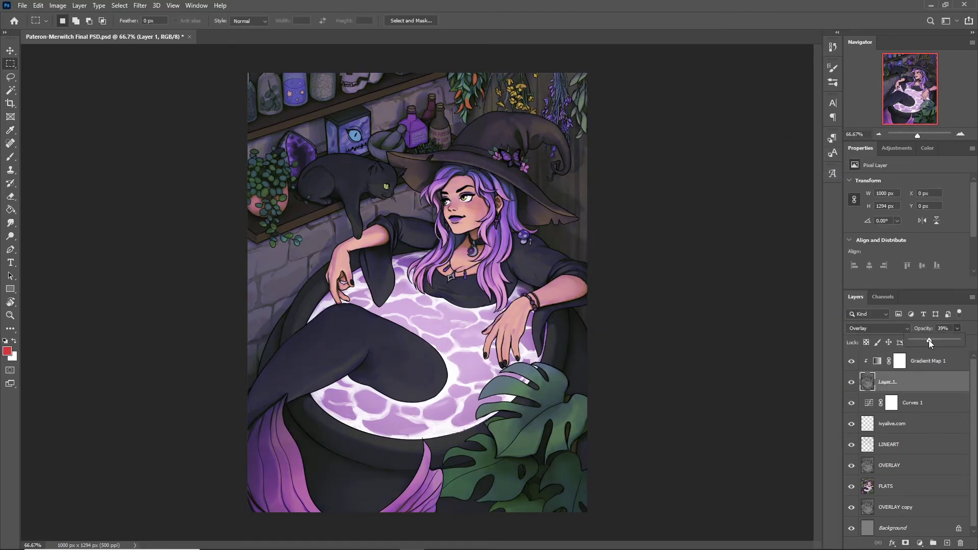
Recolor the Gradient Map's gray stop at 53% to bright magenta (ff3ce1) and accept the gradient.
click(922, 364)
double_click(922, 364)
key(Return)
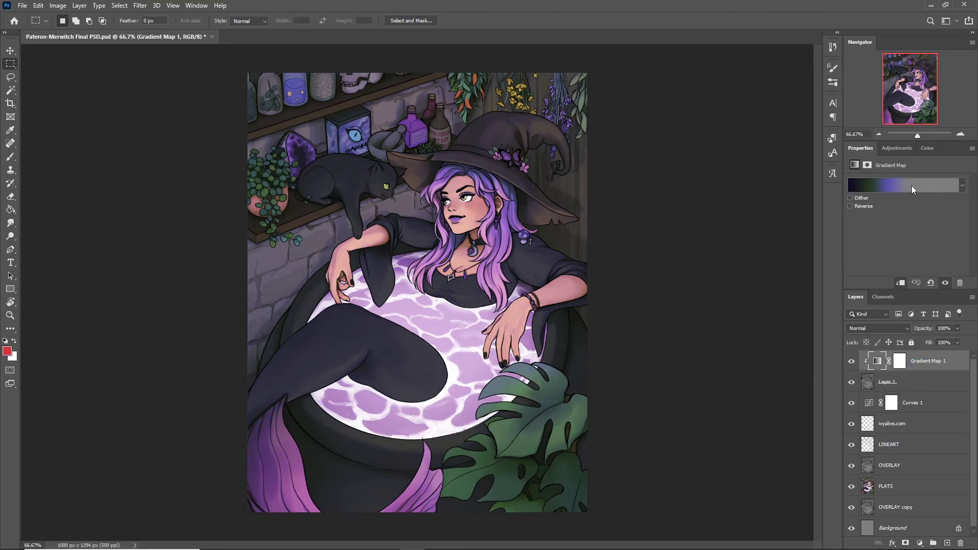
click(912, 186)
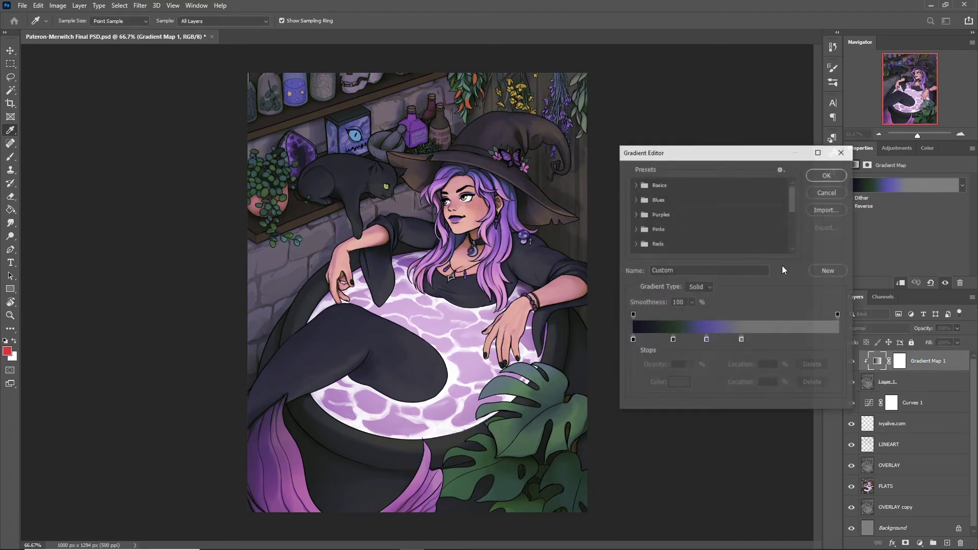
double_click(741, 339)
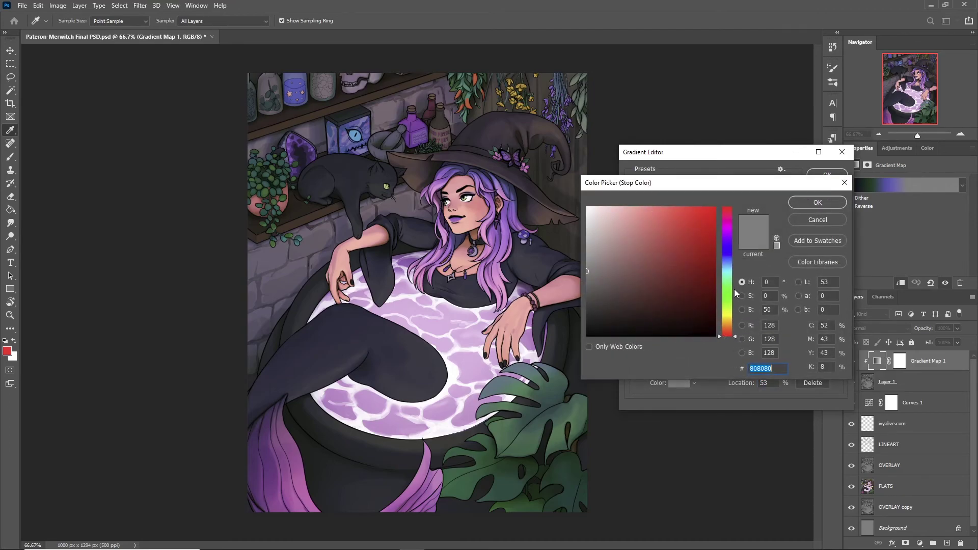
drag(729, 219, 729, 225)
mouse_move(631, 223)
mouse_down()
mouse_move(633, 206)
mouse_move(685, 206)
mouse_up()
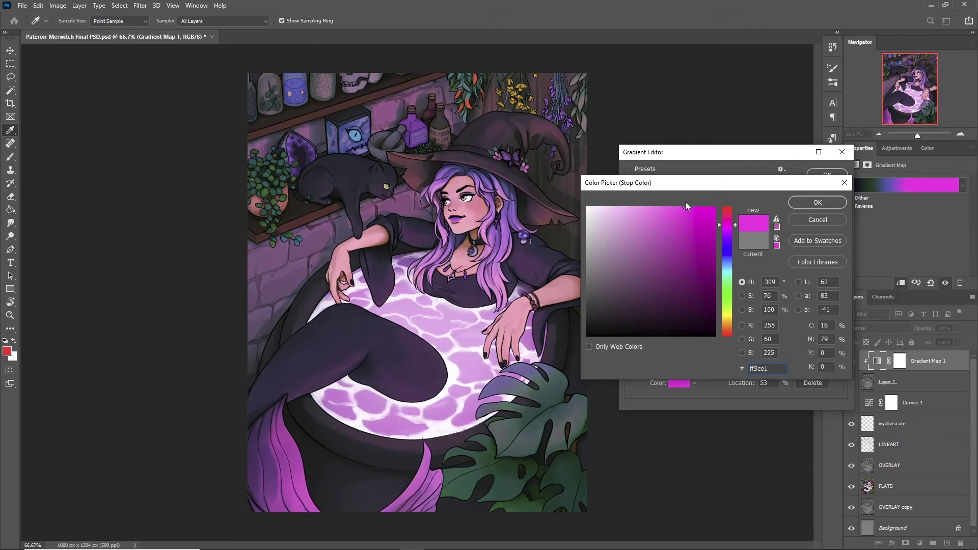
click(818, 203)
click(828, 175)
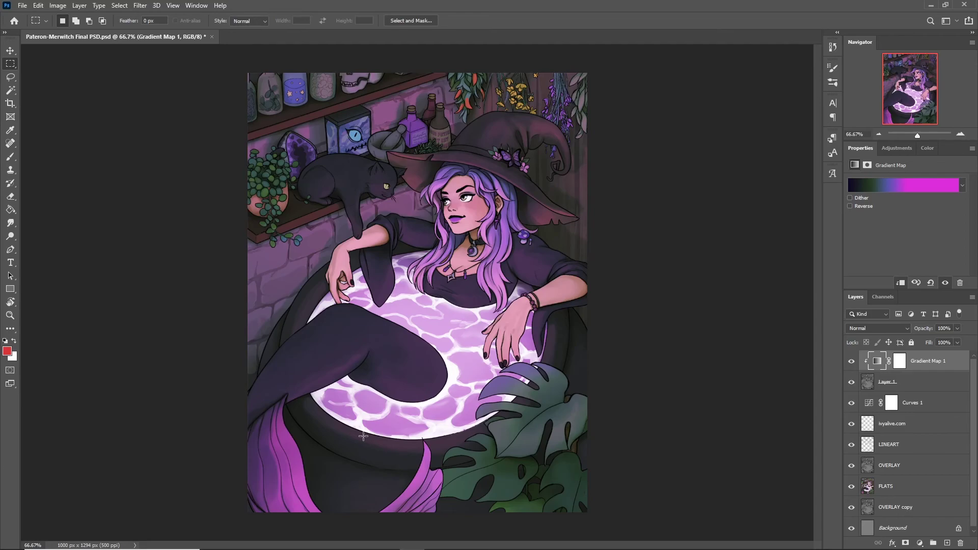
click(10, 316)
drag(312, 235, 378, 241)
alt+click(418, 293)
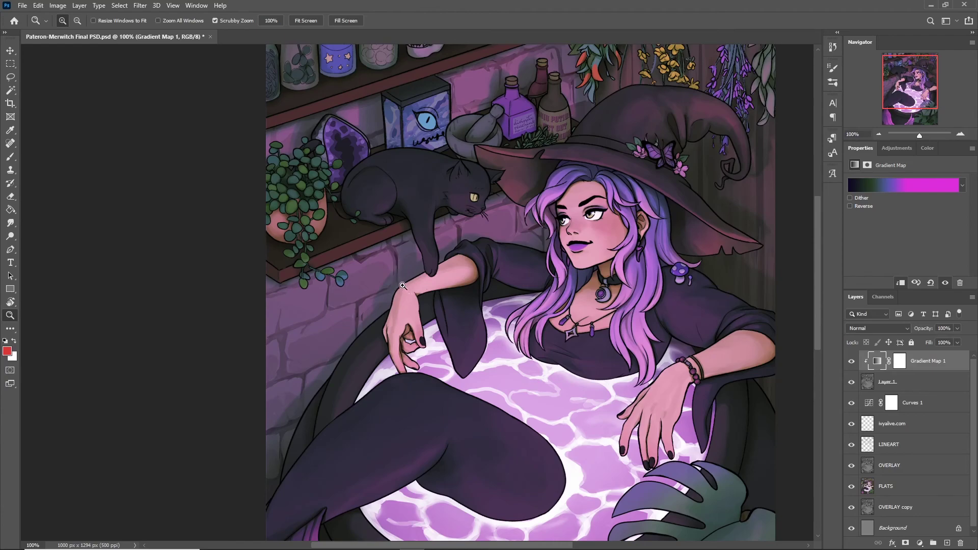
drag(915, 90, 923, 89)
click(876, 133)
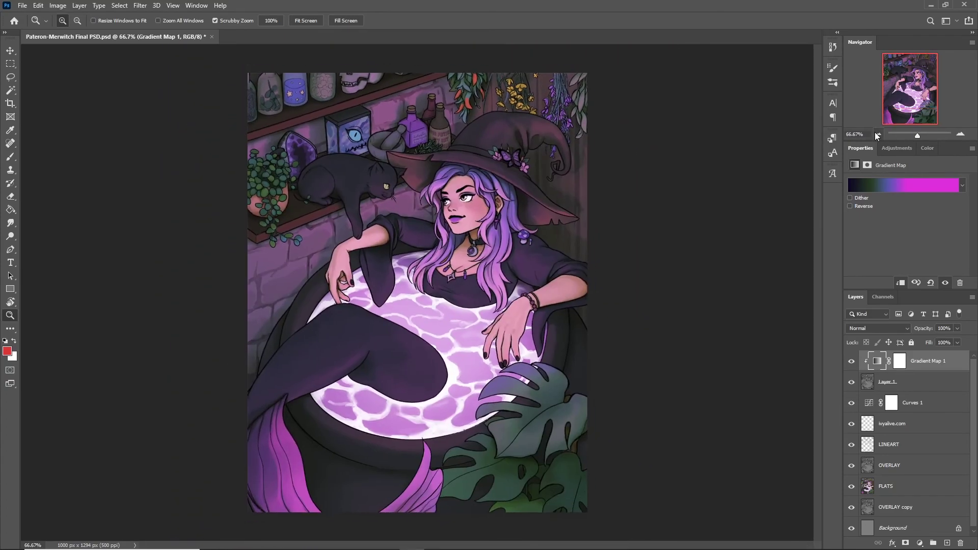
Paste copies of the flats and line art above the Gradient Map layer, and hide both copies to compare against the shaded version.
click(899, 487)
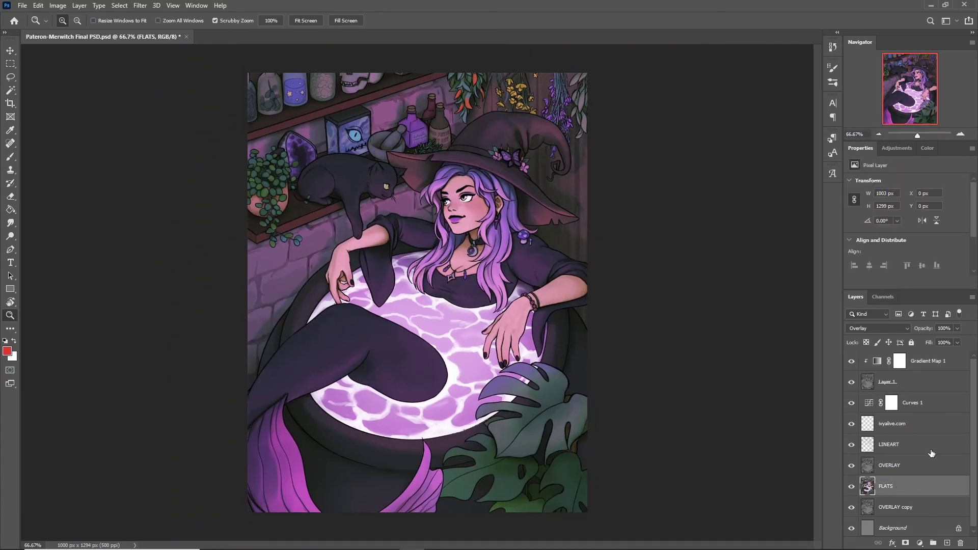
key(ctrl+a)
click(934, 363)
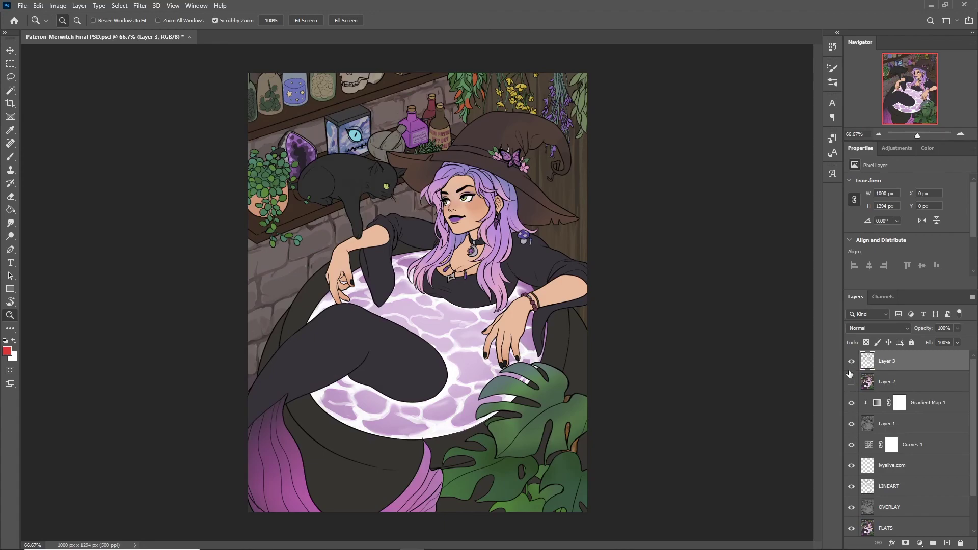
drag(851, 382, 847, 355)
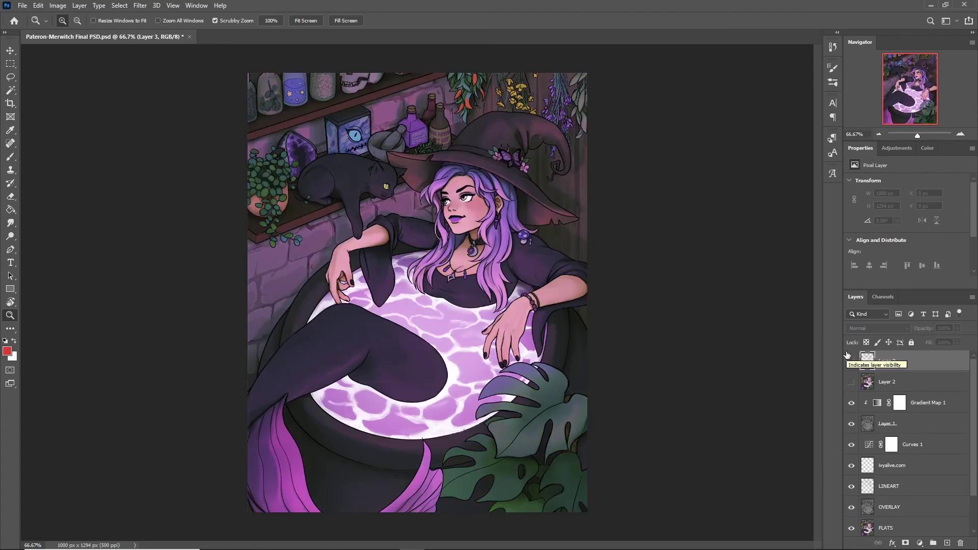